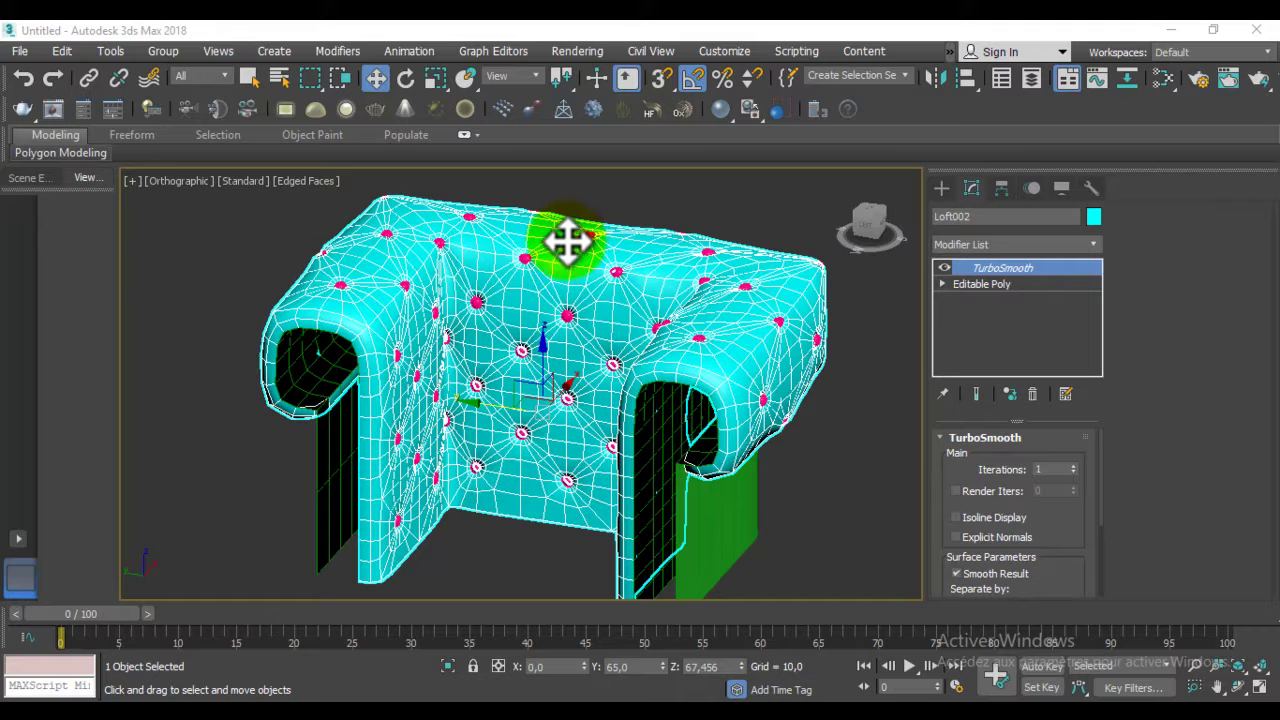
- Show the base Editable Poly at vertex level in a flat Left view, using the Select tool (Q)
{"action": "left_click", "coordinate": [982, 284]}
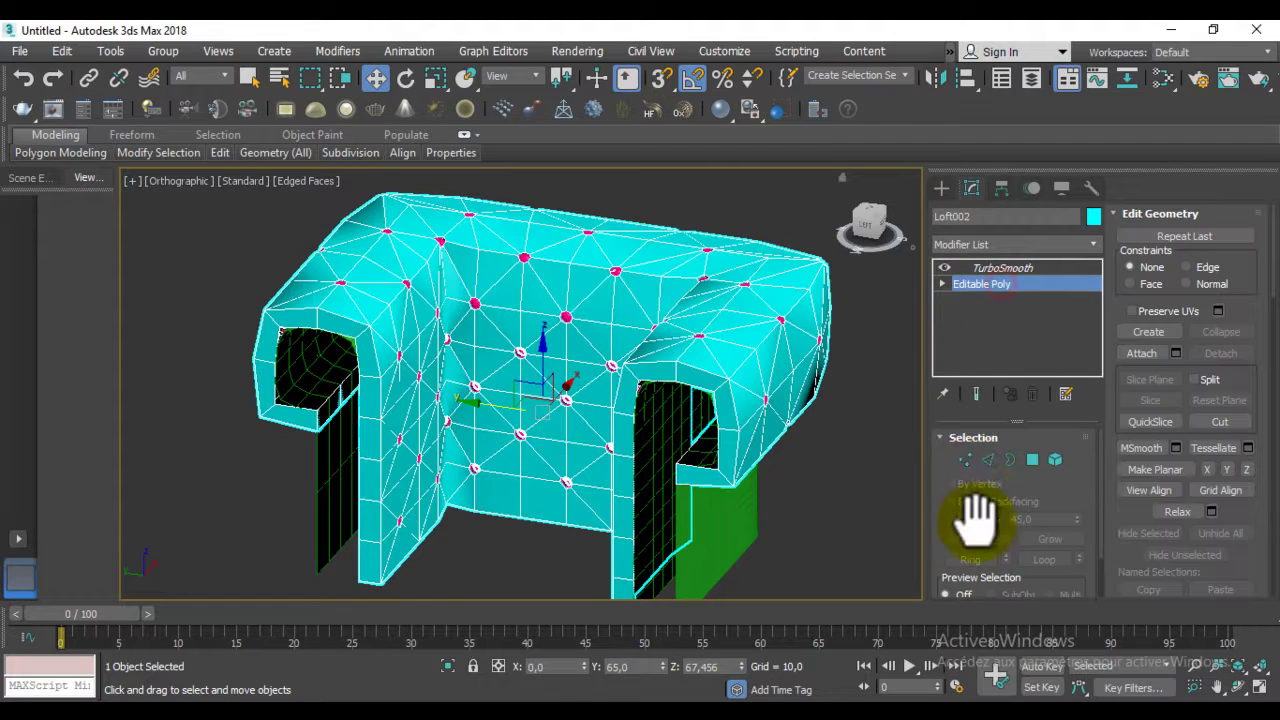
{"action": "left_click", "coordinate": [965, 459]}
{"action": "middle_click_drag", "start_coordinate": [605, 460], "coordinate": [668, 455], "text": "alt"}
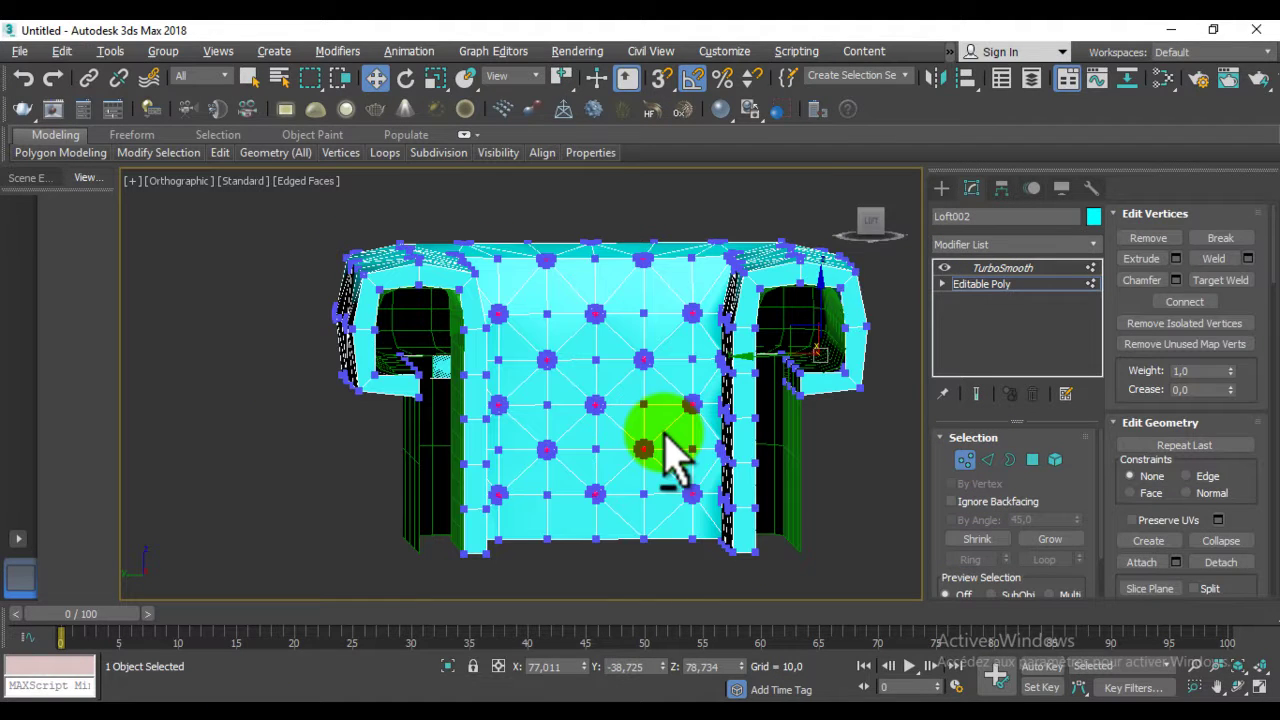
{"action": "left_click", "coordinate": [870, 228]}
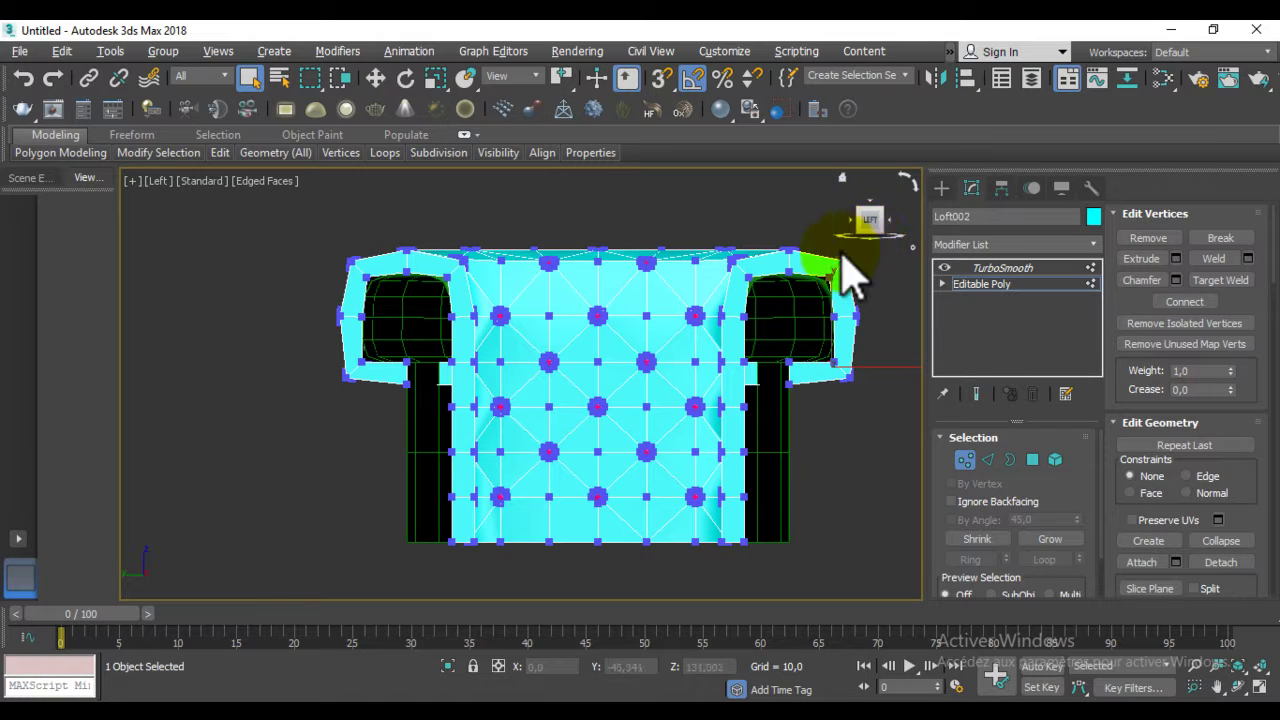
{"action": "key", "text": "q"}
{"action": "left_click", "coordinate": [643, 497]}
- Select the six small connecting vertices between the tufts on the sofa's front face
{"action": "left_click", "coordinate": [548, 497]}
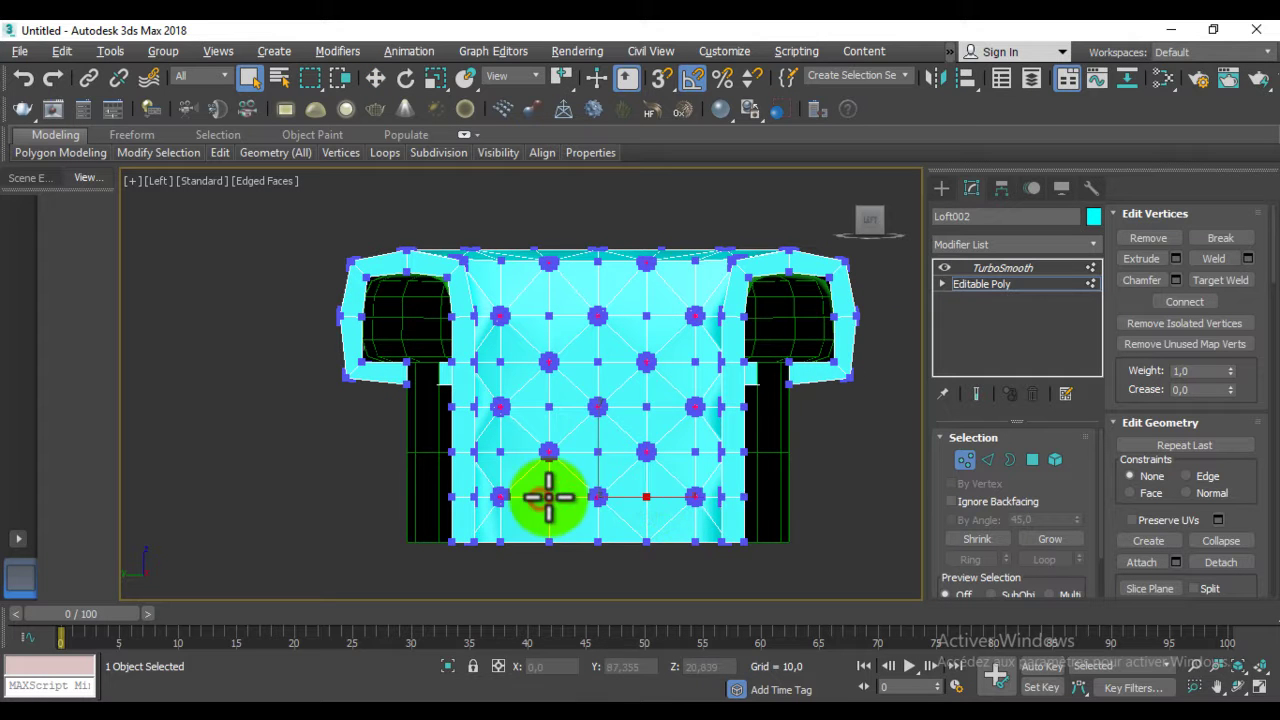
{"action": "left_click", "coordinate": [597, 452], "text": "ctrl"}
{"action": "left_click", "coordinate": [643, 407], "text": "ctrl"}
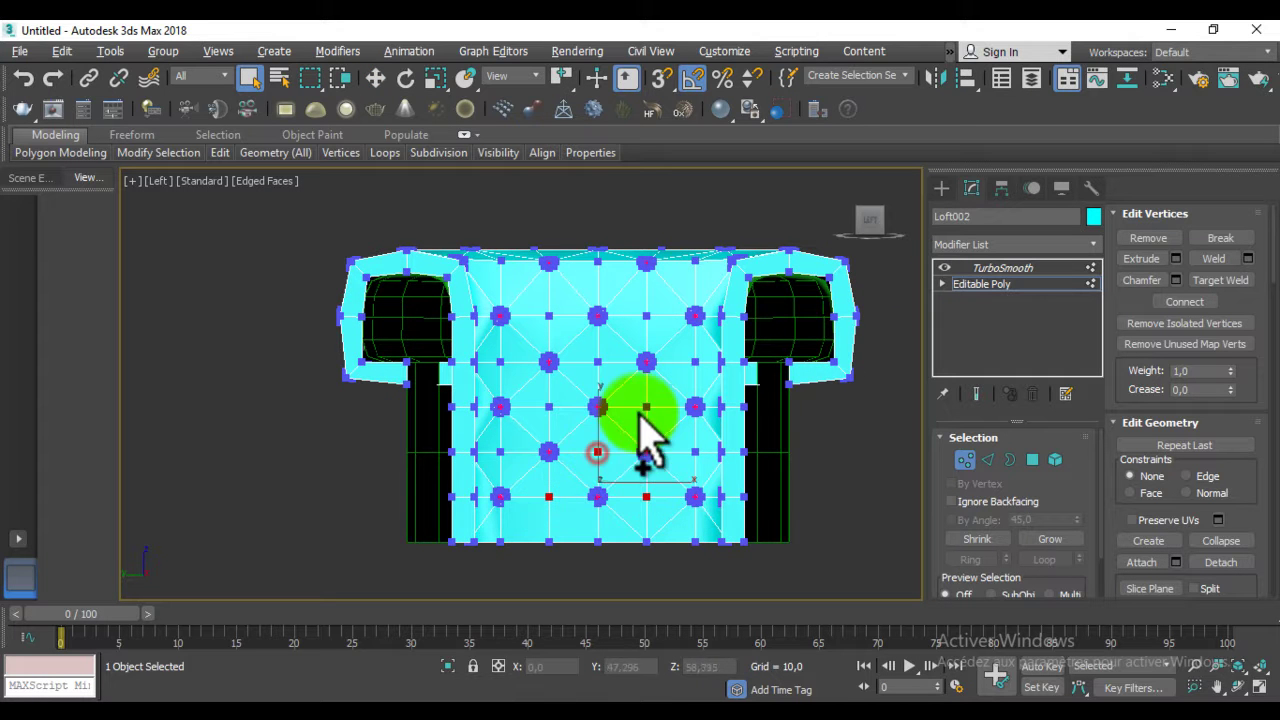
{"action": "left_click", "coordinate": [548, 407], "text": "ctrl"}
{"action": "left_click", "coordinate": [548, 316], "text": "ctrl"}
{"action": "left_click", "coordinate": [646, 316], "text": "ctrl"}
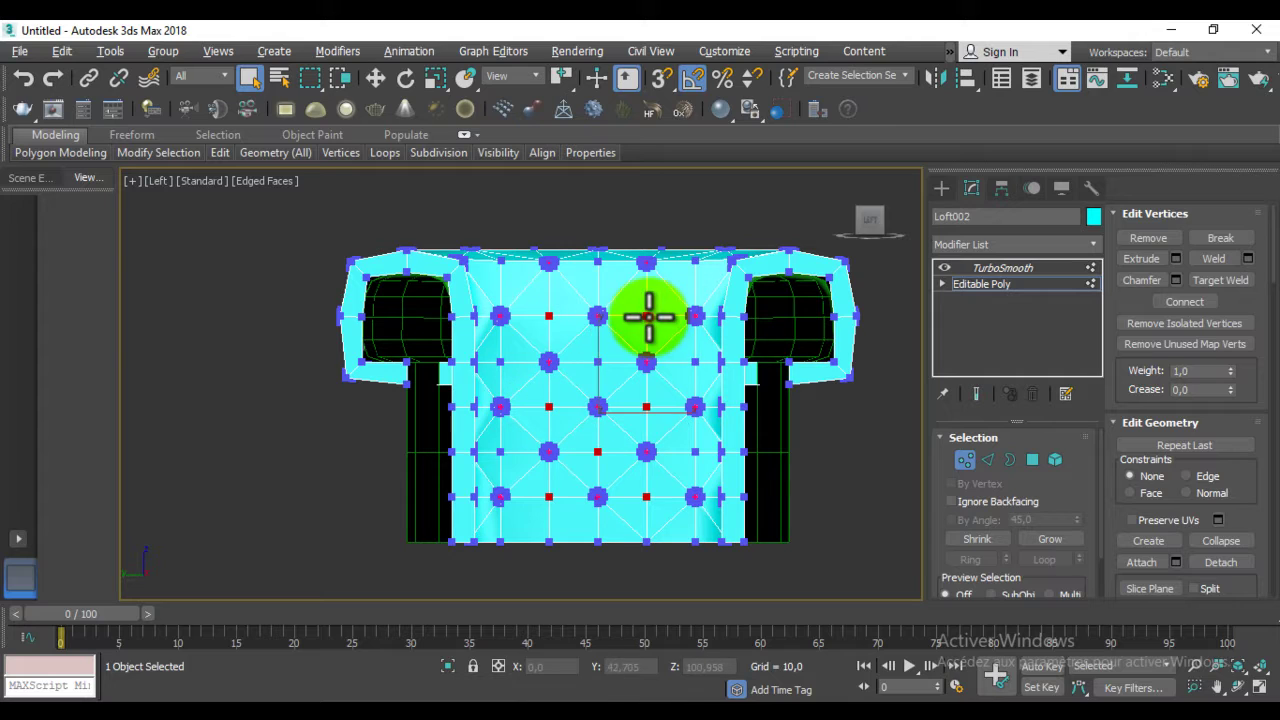
{"action": "mouse_move", "coordinate": [691, 314]}
{"action": "middle_mouse_down", "text": "alt"}
{"action": "mouse_move", "coordinate": [749, 357]}
{"action": "mouse_move", "coordinate": [720, 430]}
{"action": "mouse_move", "coordinate": [686, 457]}
{"action": "middle_mouse_up", "text": "alt"}
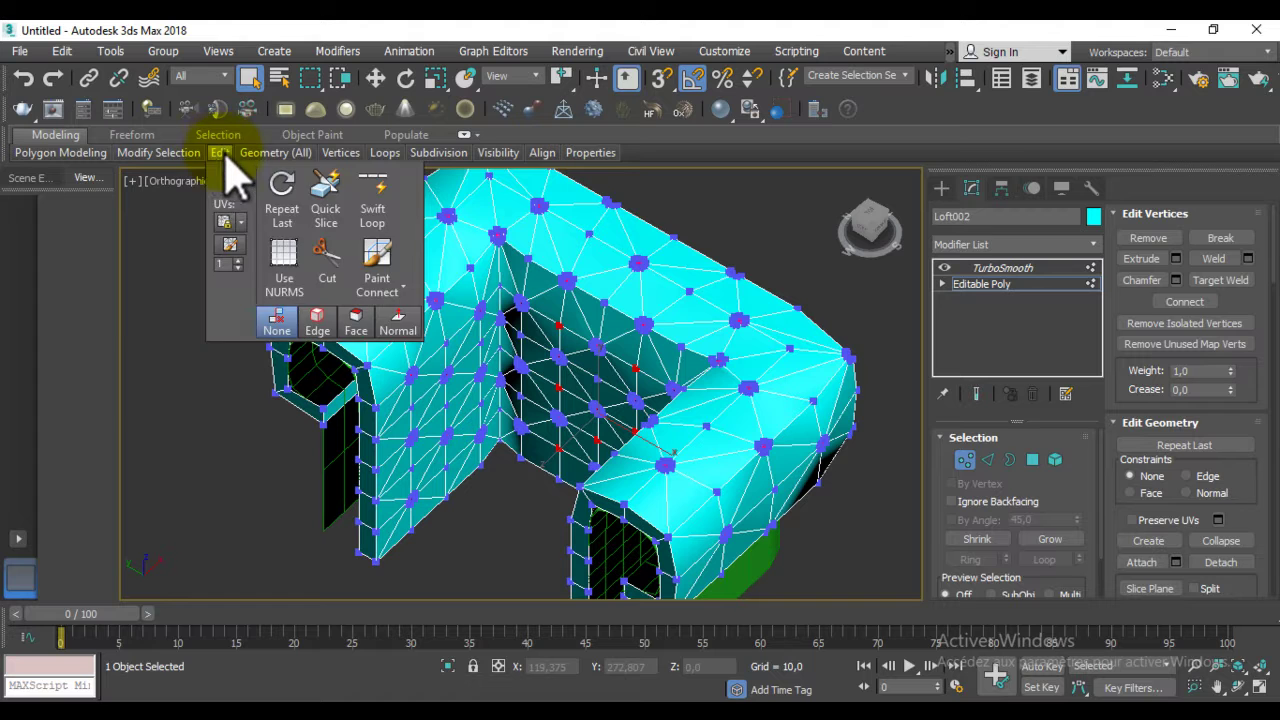
{"action": "mouse_move", "coordinate": [158, 152]}
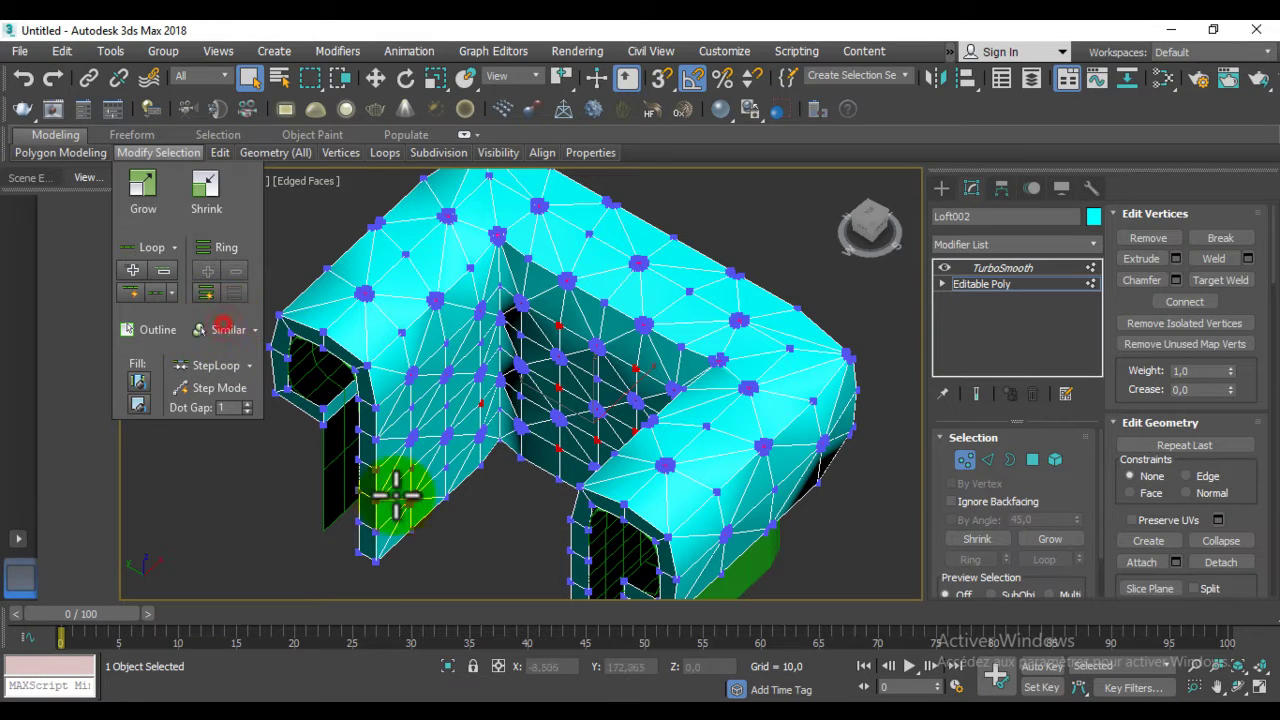
- Add the connecting vertices on the arm top, top ridge, inner corner and backrest to the selection
{"action": "left_click", "coordinate": [443, 468]}
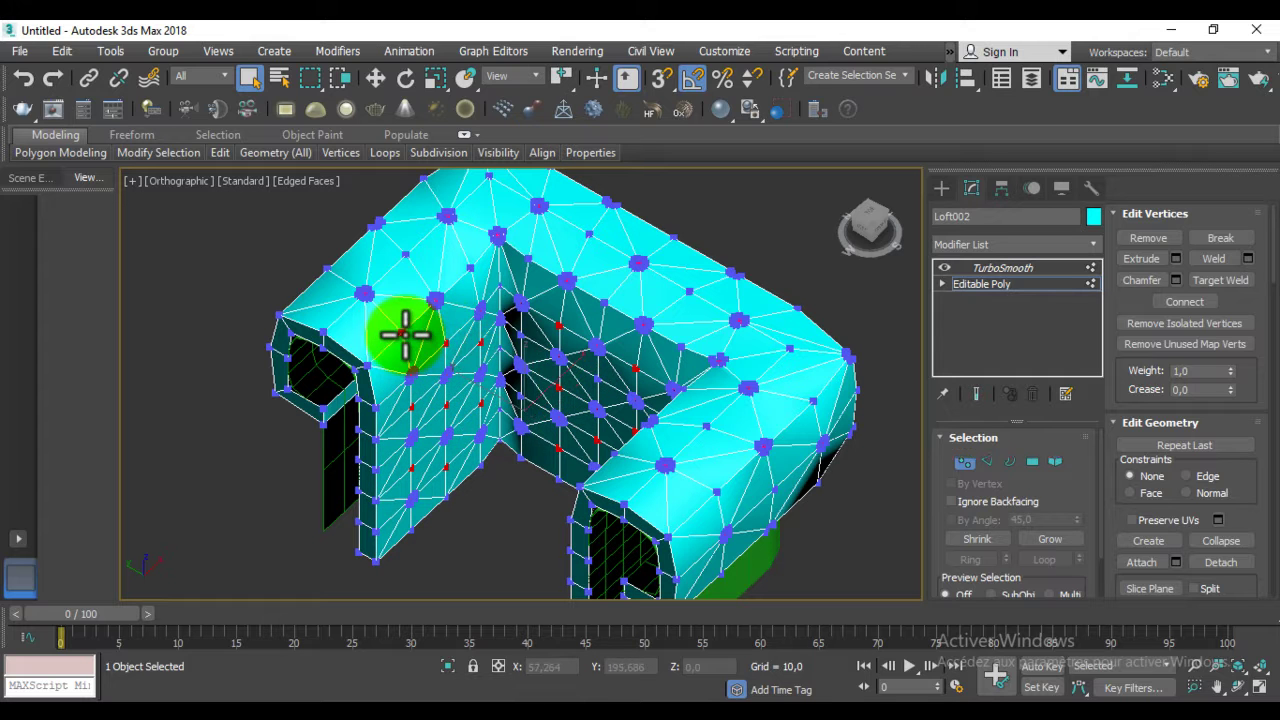
{"action": "left_click", "coordinate": [405, 256]}
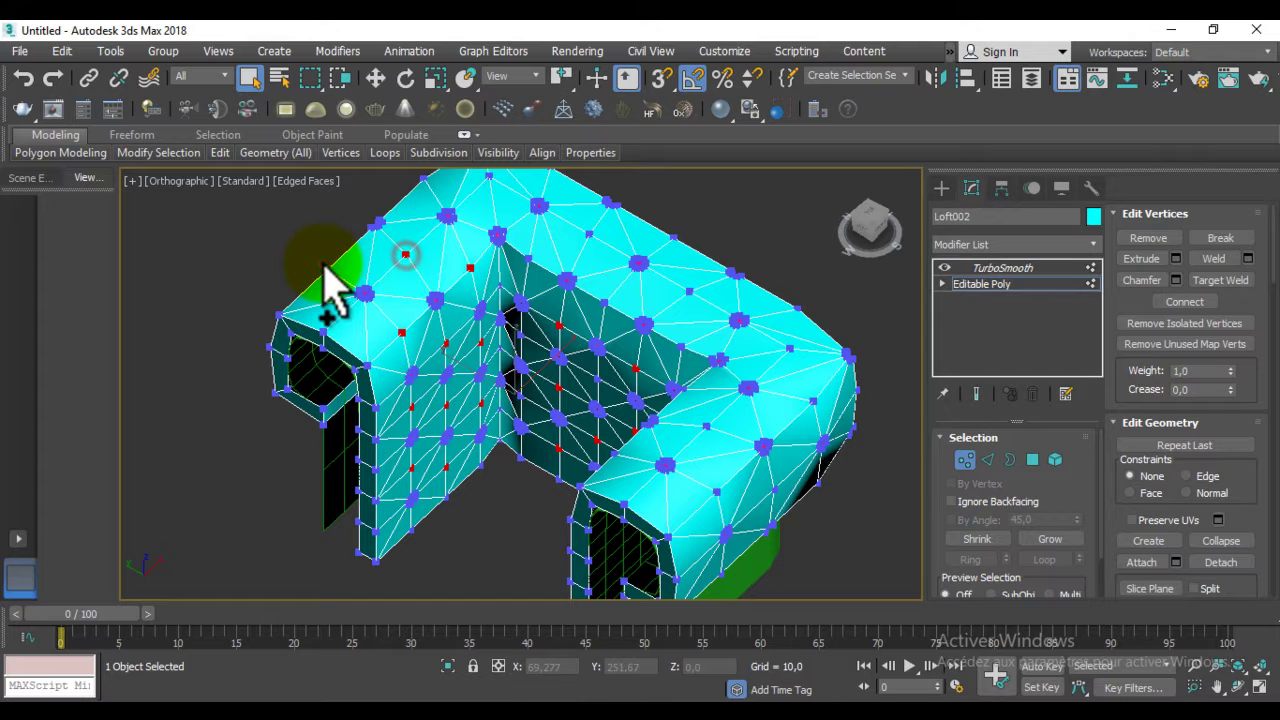
{"action": "middle_click_drag", "start_coordinate": [500, 205], "coordinate": [478, 281]}
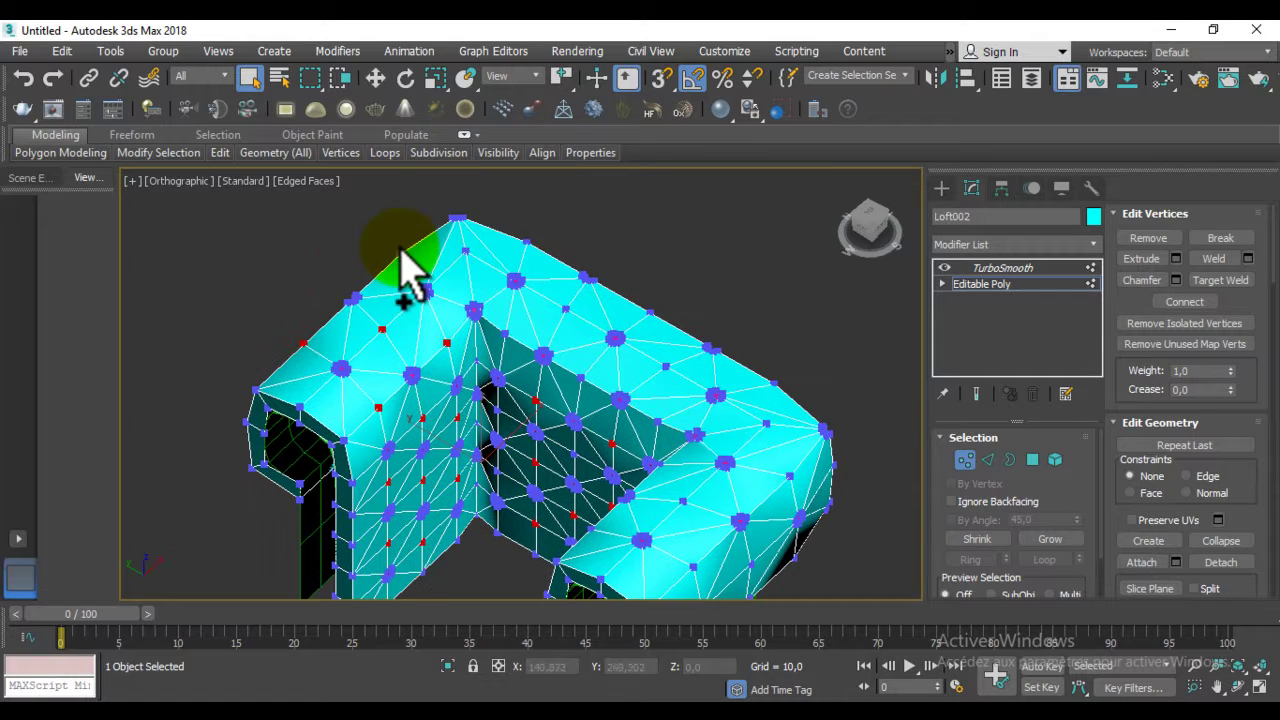
{"action": "left_click", "coordinate": [465, 250]}
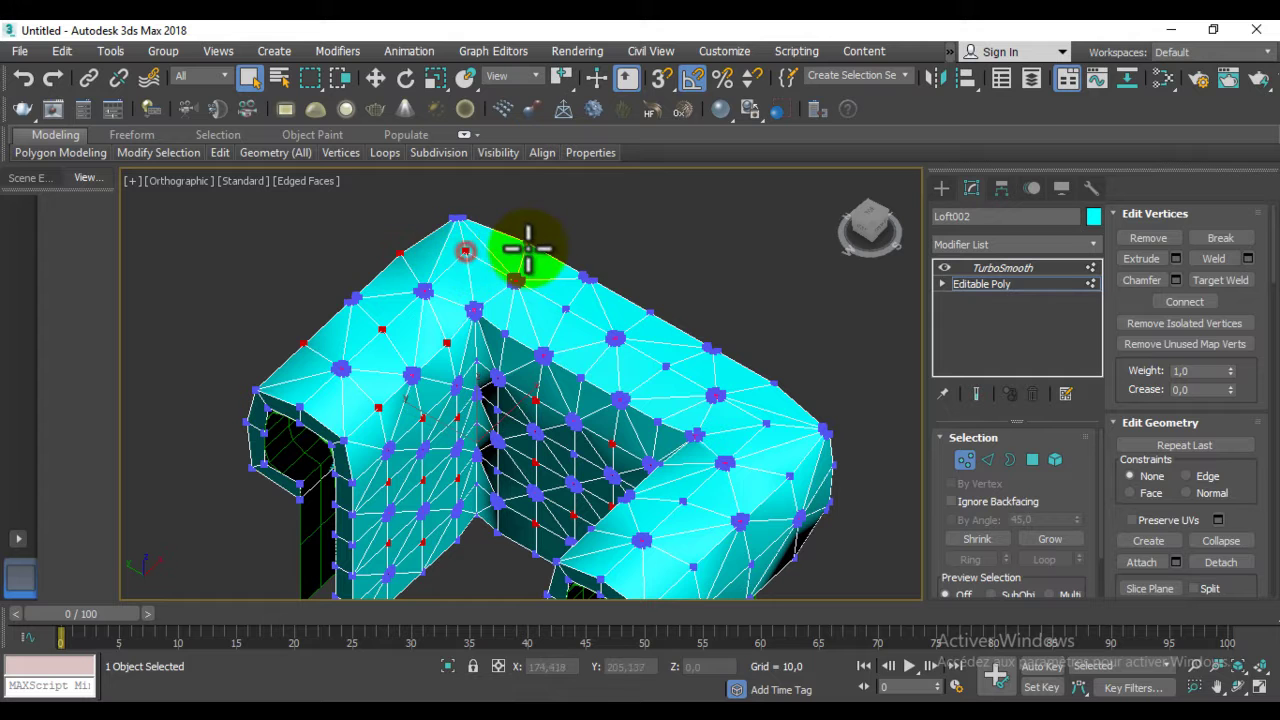
{"action": "left_click", "coordinate": [565, 308]}
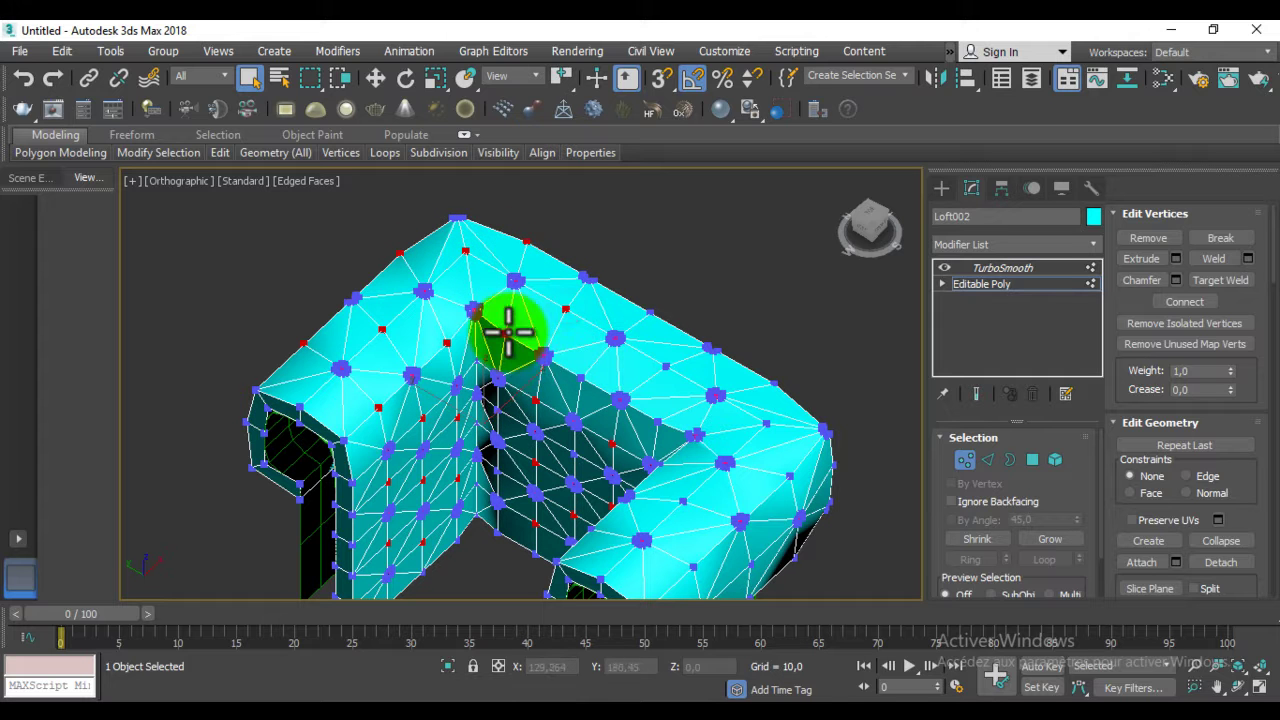
{"action": "left_click", "coordinate": [507, 332]}
{"action": "left_click", "coordinate": [579, 452]}
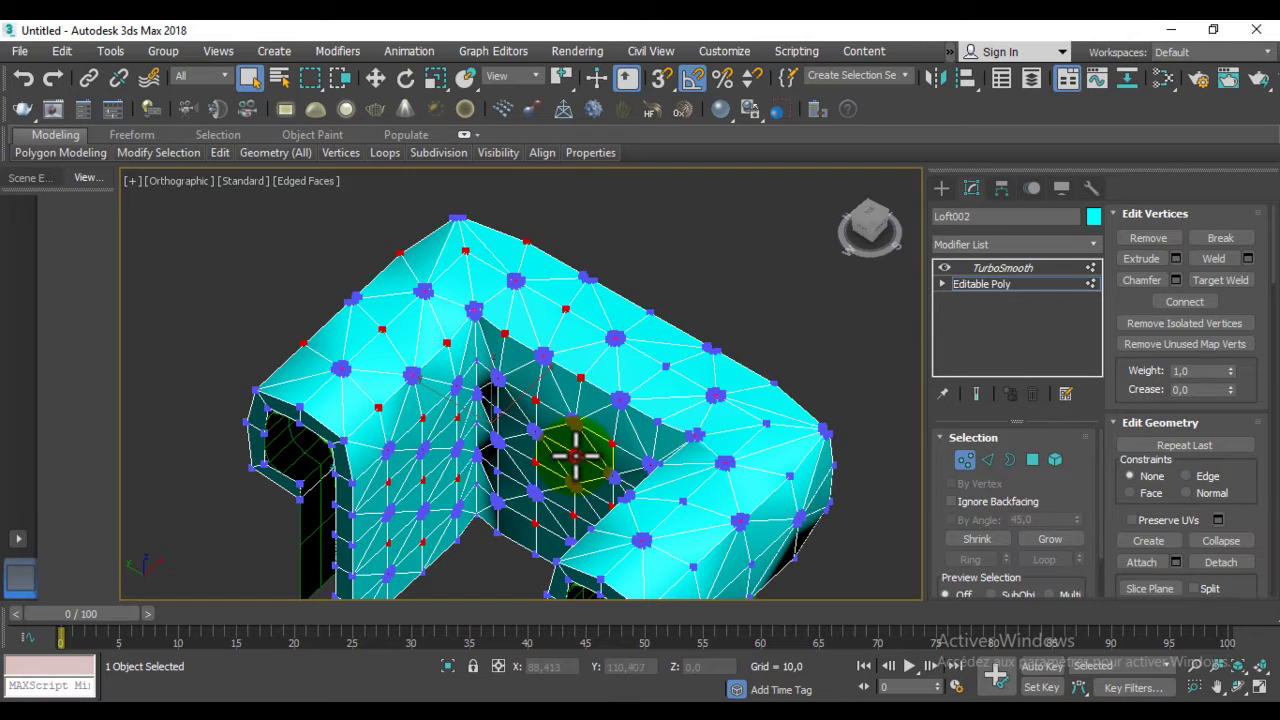
{"action": "middle_click_drag", "start_coordinate": [613, 500], "coordinate": [608, 480], "text": "alt"}
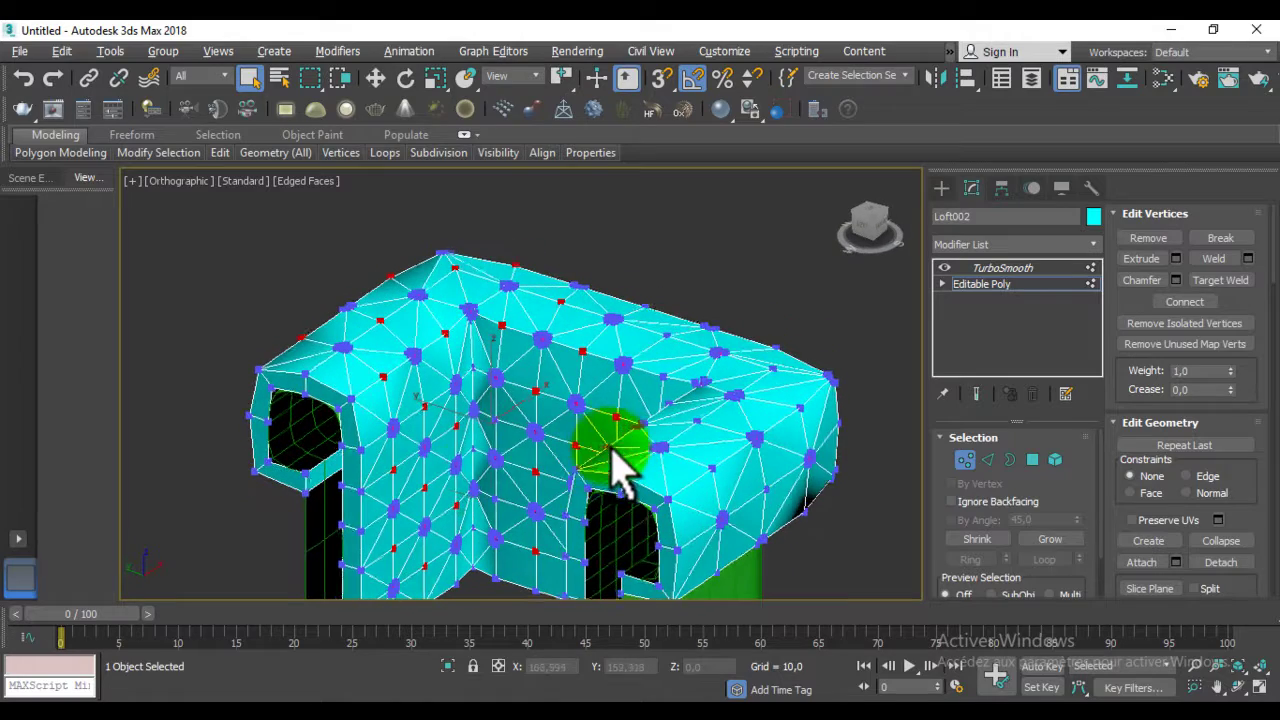
{"action": "left_click", "coordinate": [473, 367]}
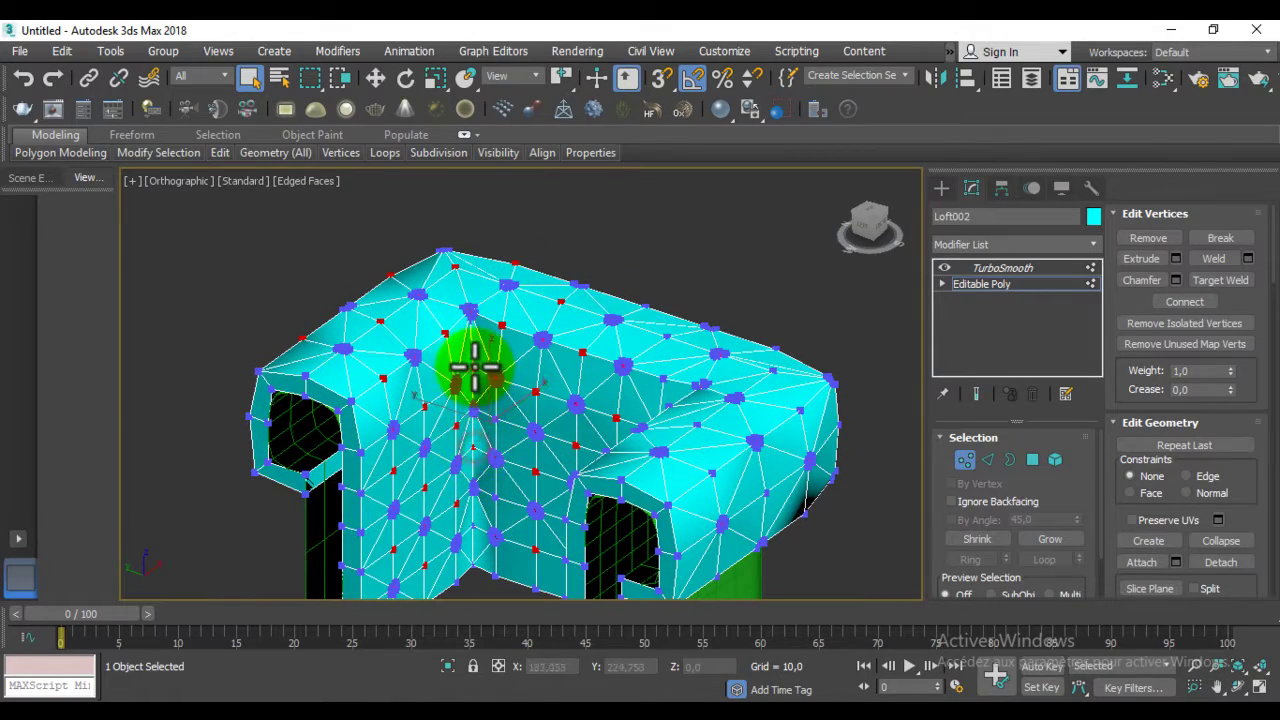
- Add the tuft vertices on the inner wall, upper backrest, top ridge and right arm
{"action": "middle_click_drag", "start_coordinate": [476, 530], "coordinate": [690, 515], "text": "alt"}
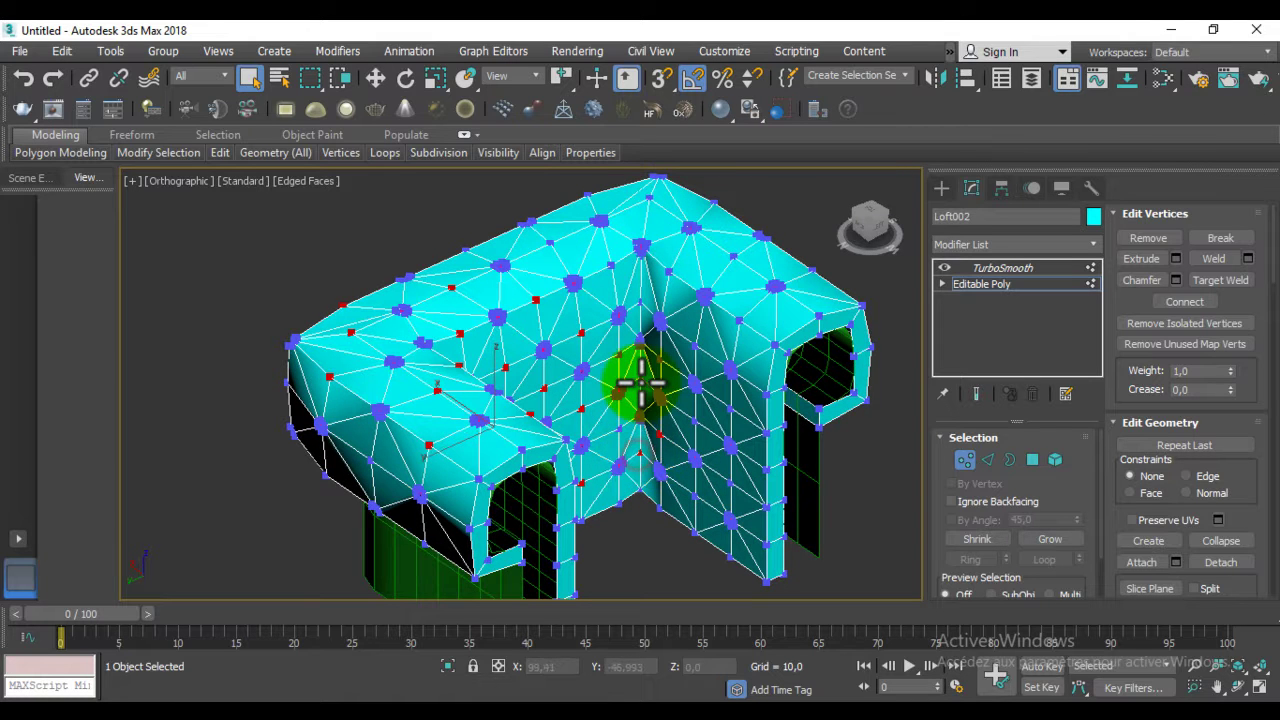
{"action": "left_click", "coordinate": [640, 379], "text": "ctrl"}
{"action": "left_click", "coordinate": [619, 357], "text": "ctrl"}
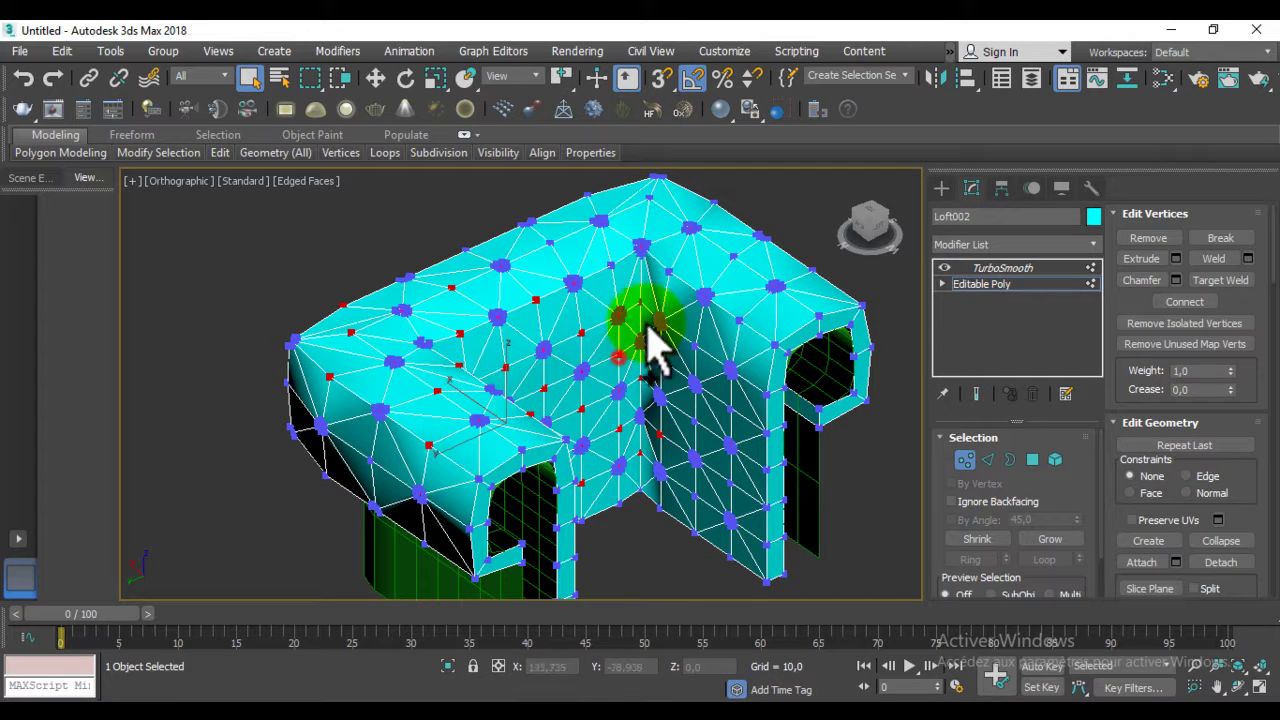
{"action": "left_click", "coordinate": [611, 263], "text": "ctrl"}
{"action": "left_click", "coordinate": [670, 275], "text": "ctrl"}
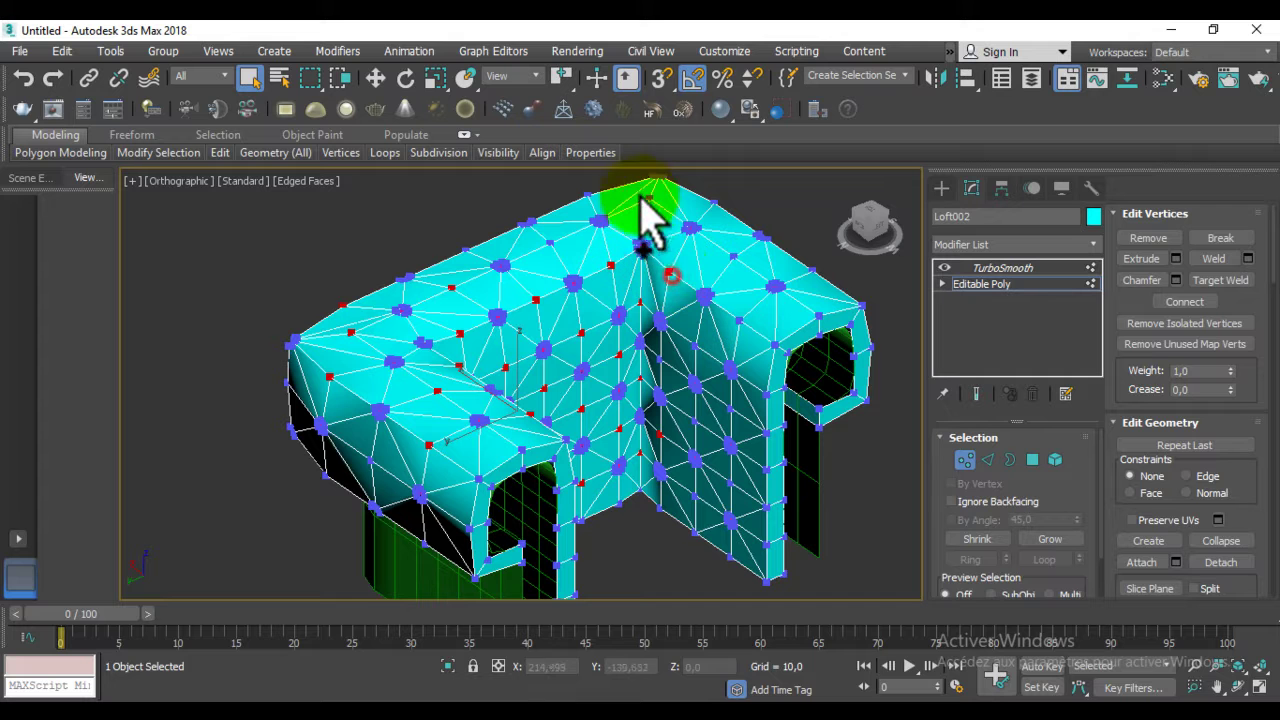
{"action": "left_click", "coordinate": [549, 243], "text": "ctrl"}
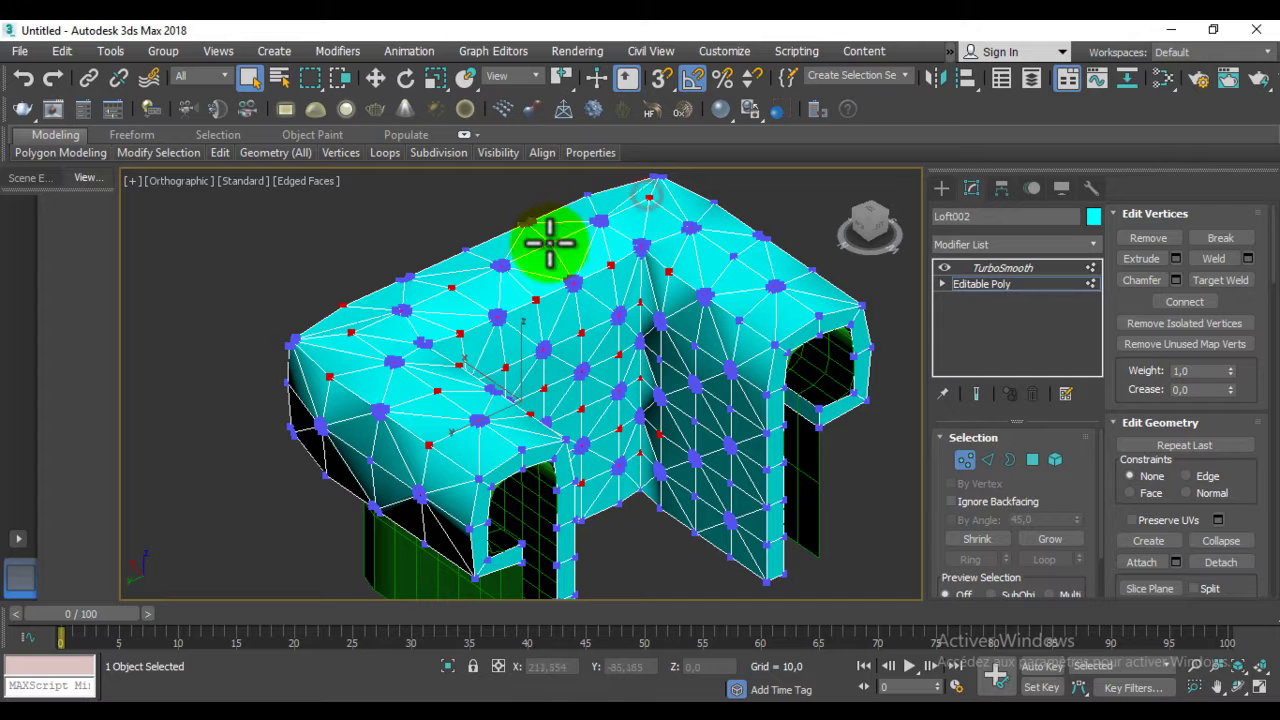
{"action": "left_click", "coordinate": [459, 244], "text": "ctrl"}
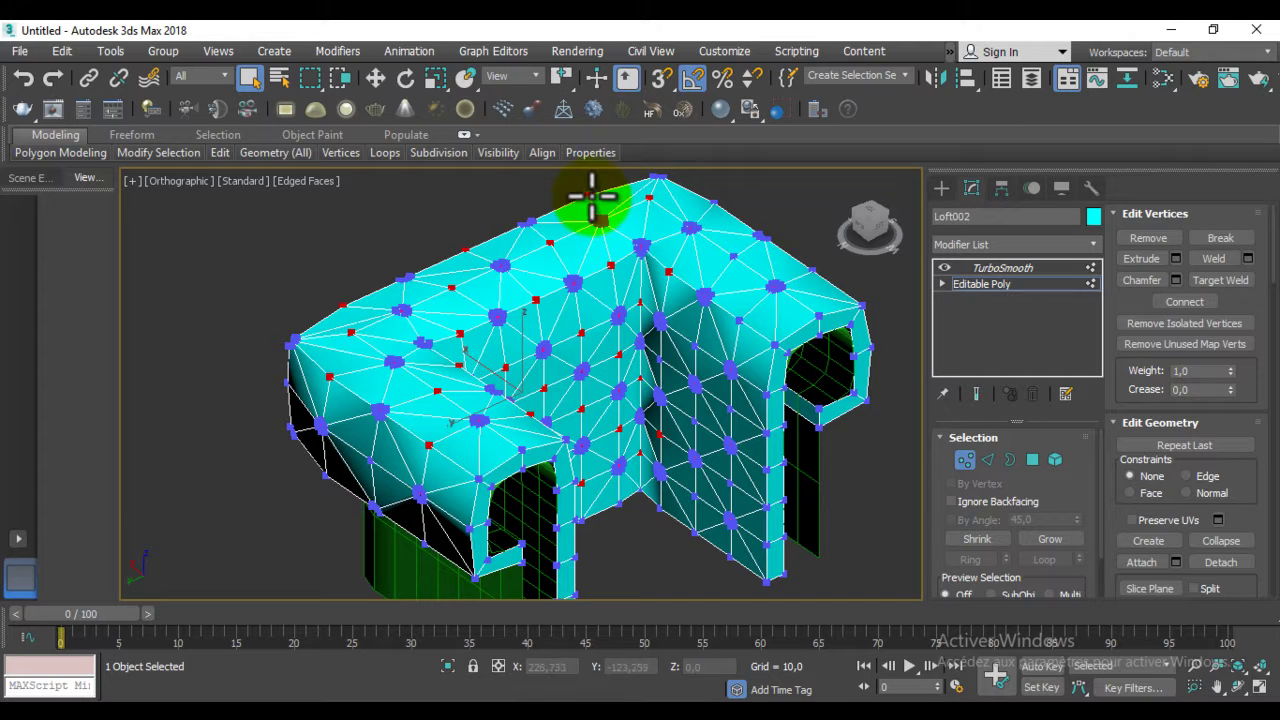
{"action": "left_click", "coordinate": [592, 195], "text": "ctrl"}
{"action": "left_click", "coordinate": [735, 256], "text": "ctrl"}
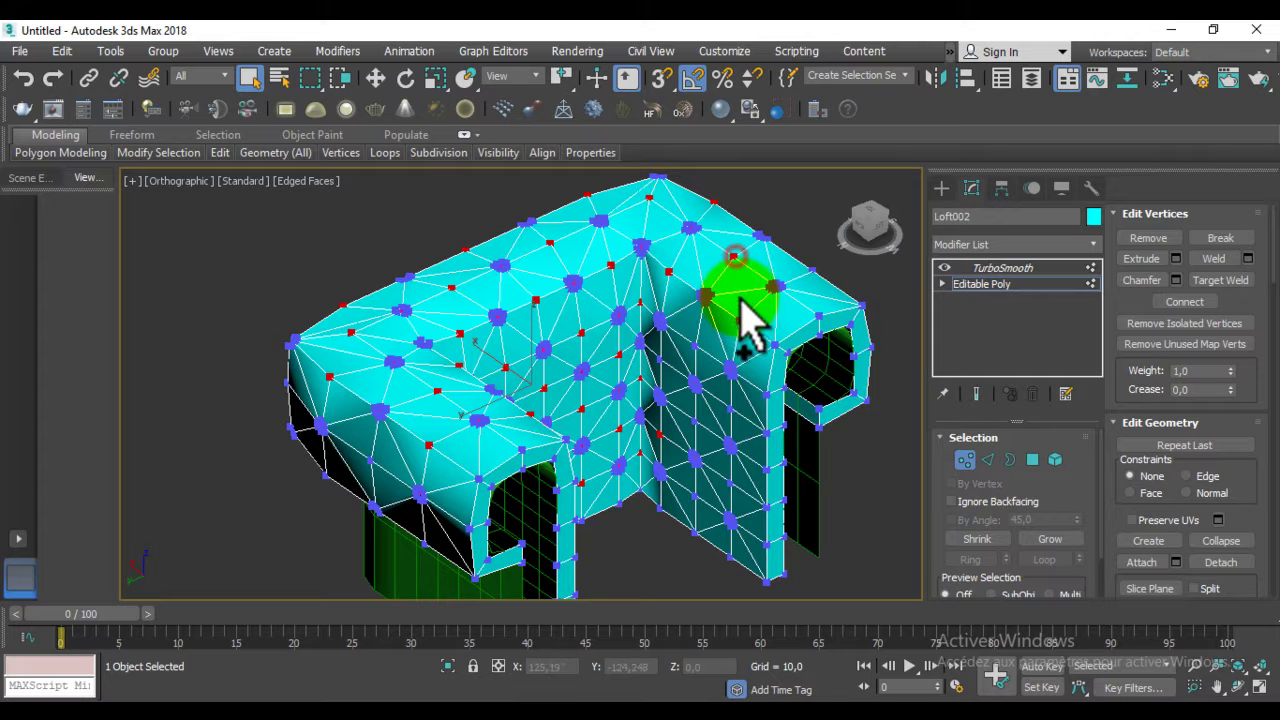
{"action": "left_click", "coordinate": [694, 344], "text": "ctrl"}
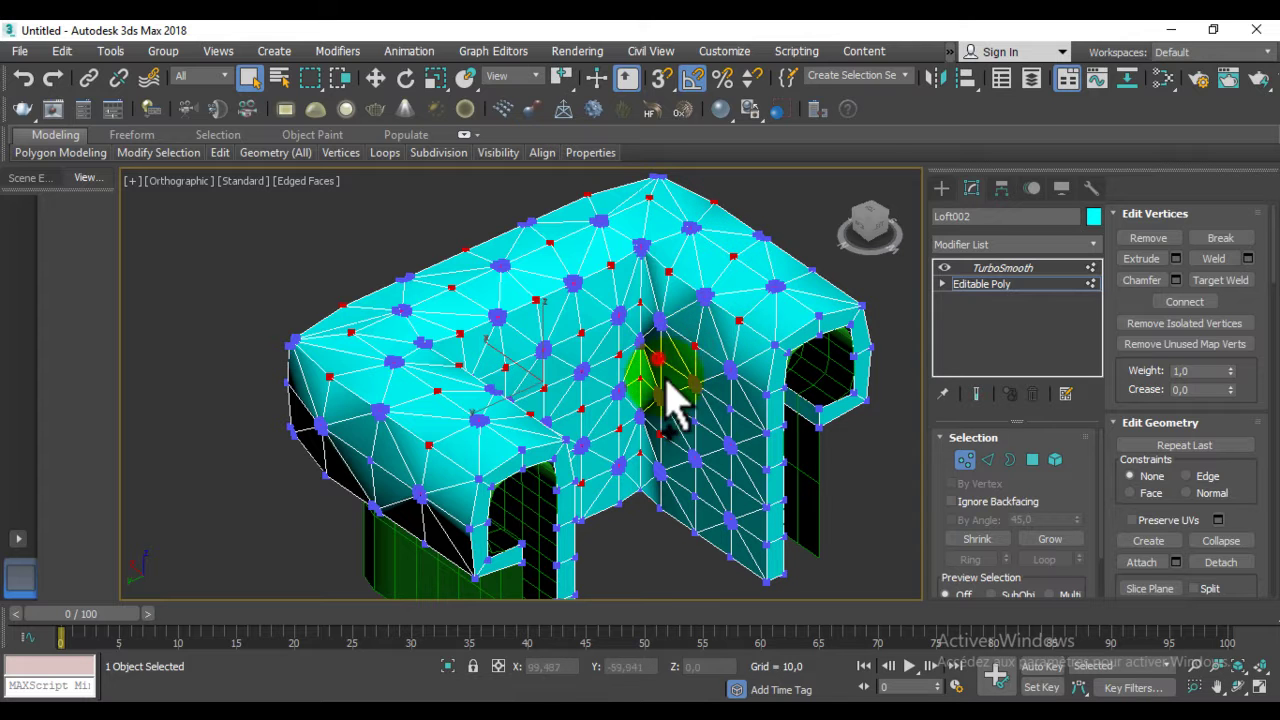
{"action": "left_click", "coordinate": [696, 425], "text": "ctrl"}
{"action": "left_click", "coordinate": [695, 495], "text": "ctrl"}
{"action": "left_click", "coordinate": [729, 484], "text": "ctrl"}
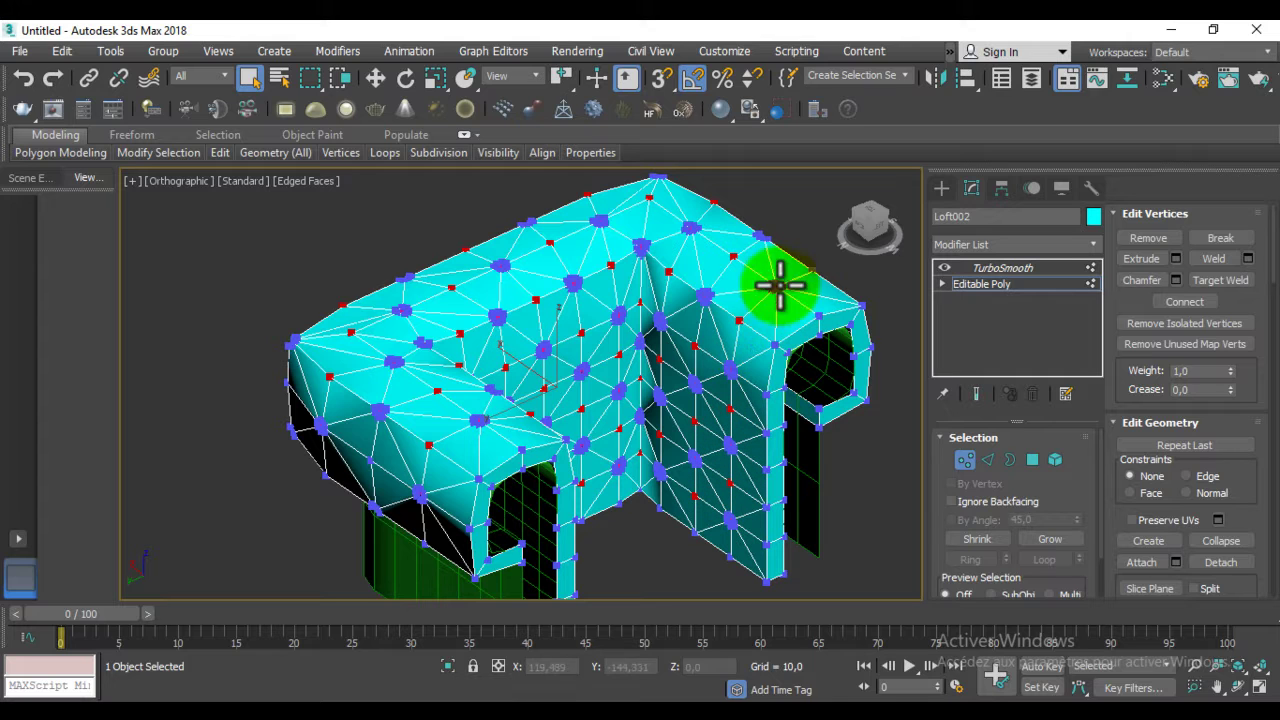
{"action": "mouse_move", "coordinate": [751, 329]}
{"action": "middle_mouse_down", "text": "alt"}
{"action": "mouse_move", "coordinate": [820, 391]}
{"action": "mouse_move", "coordinate": [751, 357]}
{"action": "mouse_move", "coordinate": [617, 391]}
{"action": "mouse_move", "coordinate": [605, 375]}
{"action": "mouse_move", "coordinate": [625, 415]}
{"action": "mouse_move", "coordinate": [584, 372]}
{"action": "mouse_move", "coordinate": [500, 378]}
{"action": "mouse_move", "coordinate": [646, 371]}
{"action": "mouse_move", "coordinate": [641, 362]}
{"action": "middle_mouse_up", "text": "alt"}
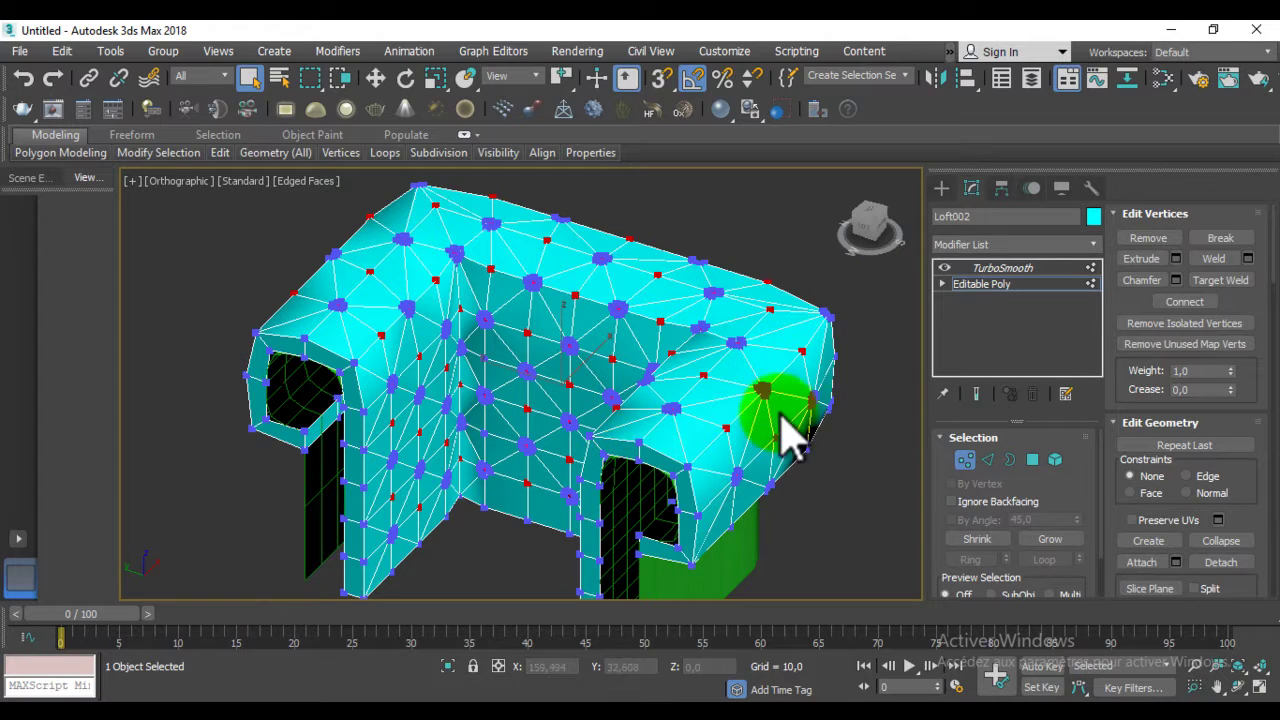
{"action": "mouse_move", "coordinate": [810, 425]}
{"action": "middle_mouse_down", "text": "alt"}
{"action": "mouse_move", "coordinate": [646, 417]}
{"action": "mouse_move", "coordinate": [622, 400]}
{"action": "middle_mouse_up", "text": "alt"}
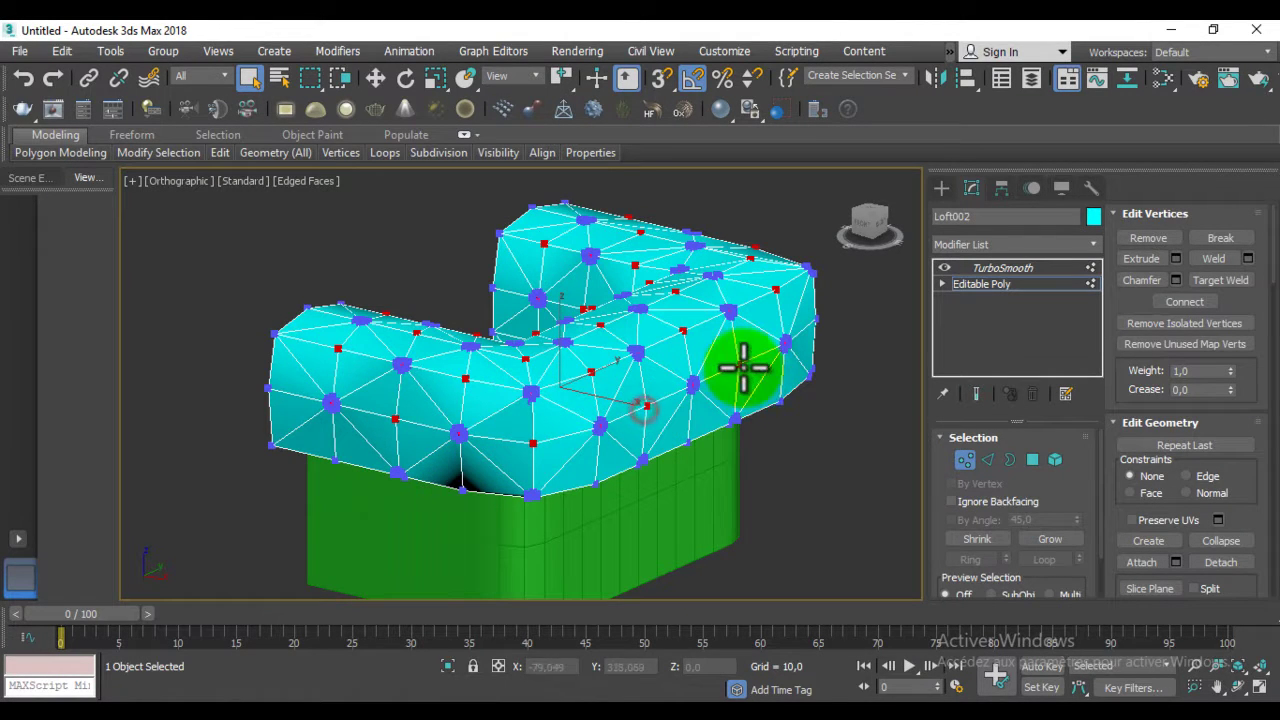
{"action": "mouse_move", "coordinate": [786, 414]}
{"action": "middle_mouse_down", "text": "alt"}
{"action": "mouse_move", "coordinate": [634, 423]}
{"action": "mouse_move", "coordinate": [630, 455]}
{"action": "middle_mouse_up", "text": "alt"}
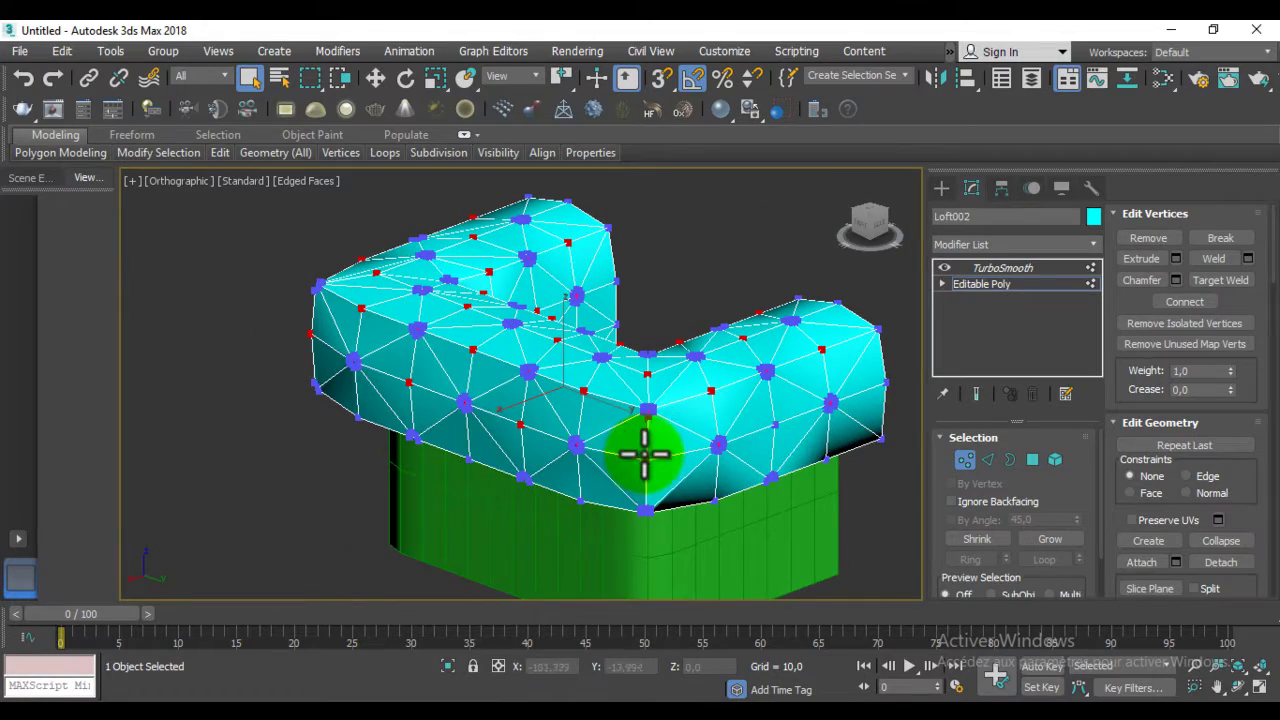
{"action": "mouse_move", "coordinate": [880, 457]}
{"action": "middle_mouse_down", "text": "alt"}
{"action": "mouse_move", "coordinate": [686, 430]}
{"action": "mouse_move", "coordinate": [663, 472]}
{"action": "mouse_move", "coordinate": [660, 520]}
{"action": "mouse_move", "coordinate": [560, 535]}
{"action": "mouse_move", "coordinate": [471, 457]}
{"action": "mouse_move", "coordinate": [646, 449]}
{"action": "mouse_move", "coordinate": [650, 495]}
{"action": "mouse_move", "coordinate": [614, 443]}
{"action": "mouse_move", "coordinate": [630, 440]}
{"action": "middle_mouse_up", "text": "alt"}
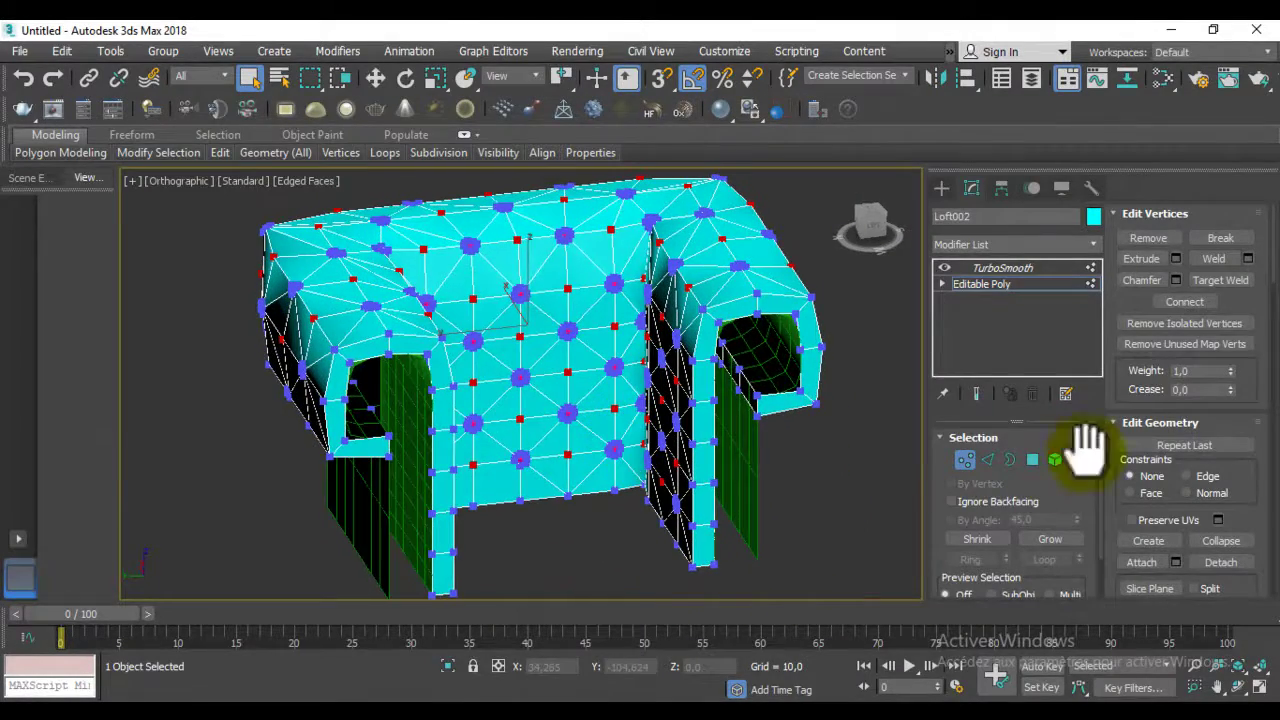
- With the smoothed end result shown, push the selected vertices down along Z using Move Type-In
{"action": "left_click", "coordinate": [978, 394]}
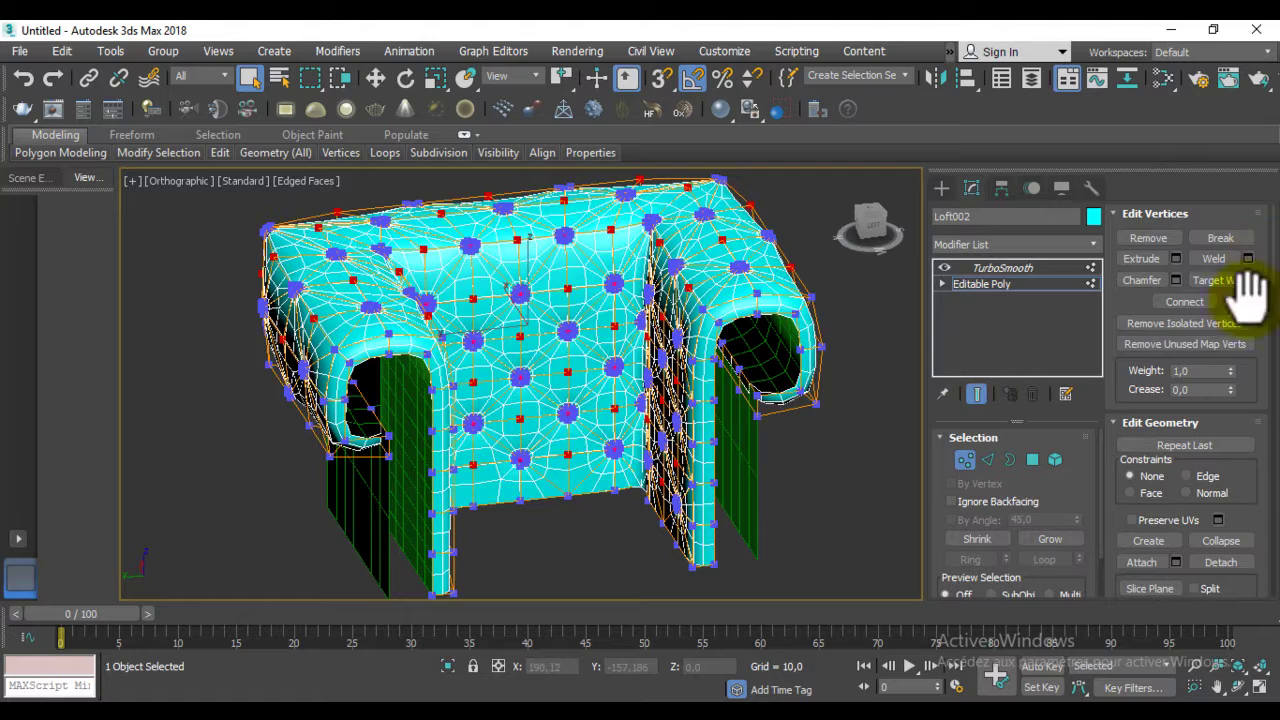
{"action": "left_click", "coordinate": [376, 78]}
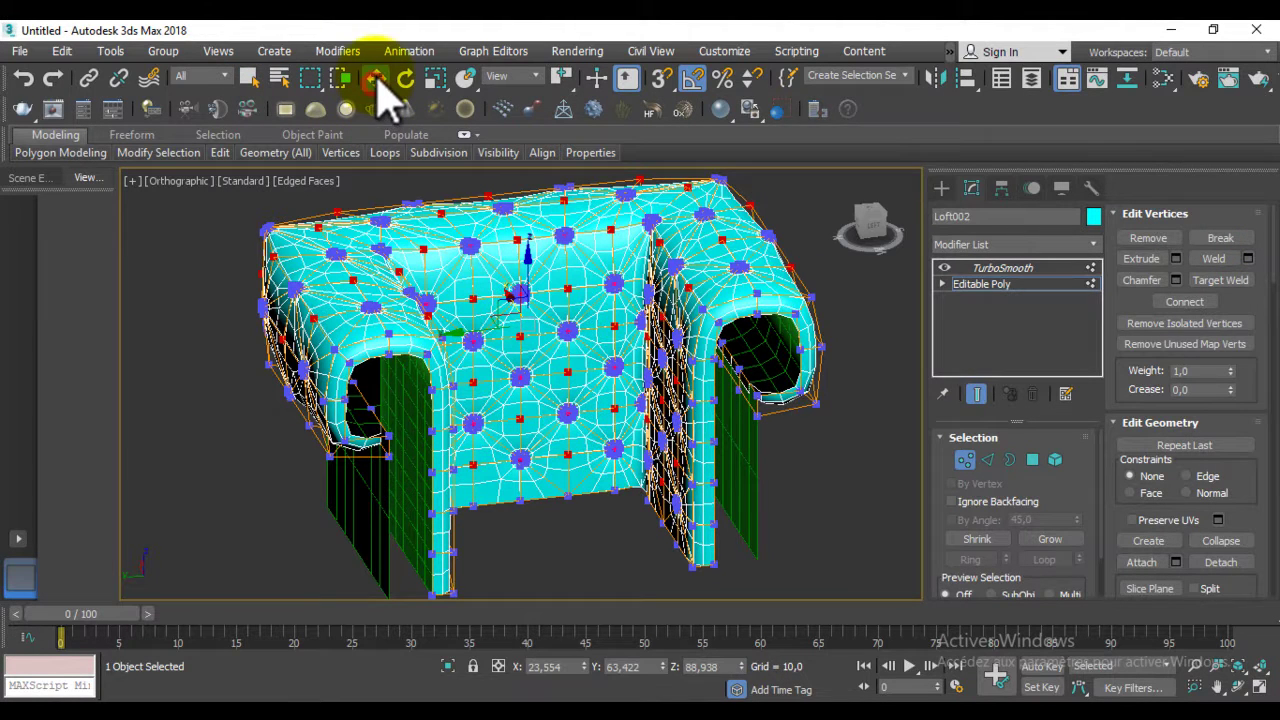
{"action": "right_click", "coordinate": [376, 78]}
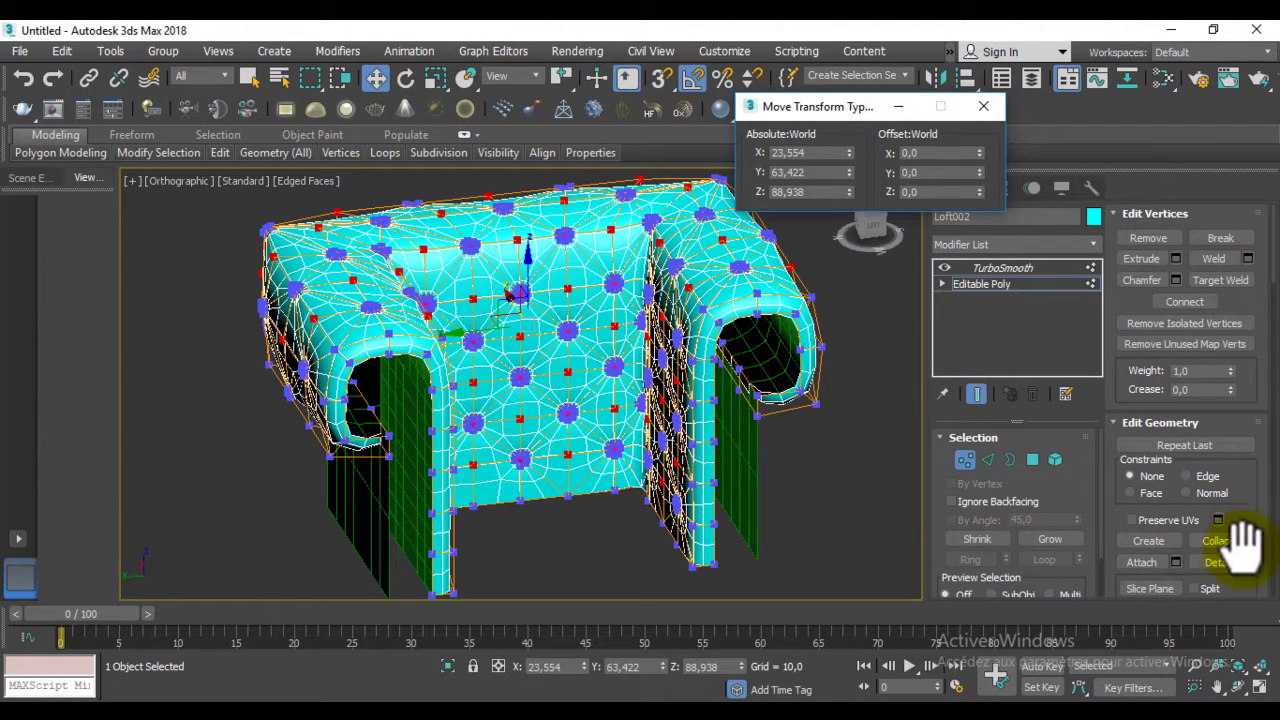
{"action": "left_click_drag", "start_coordinate": [1248, 520], "coordinate": [1248, 497]}
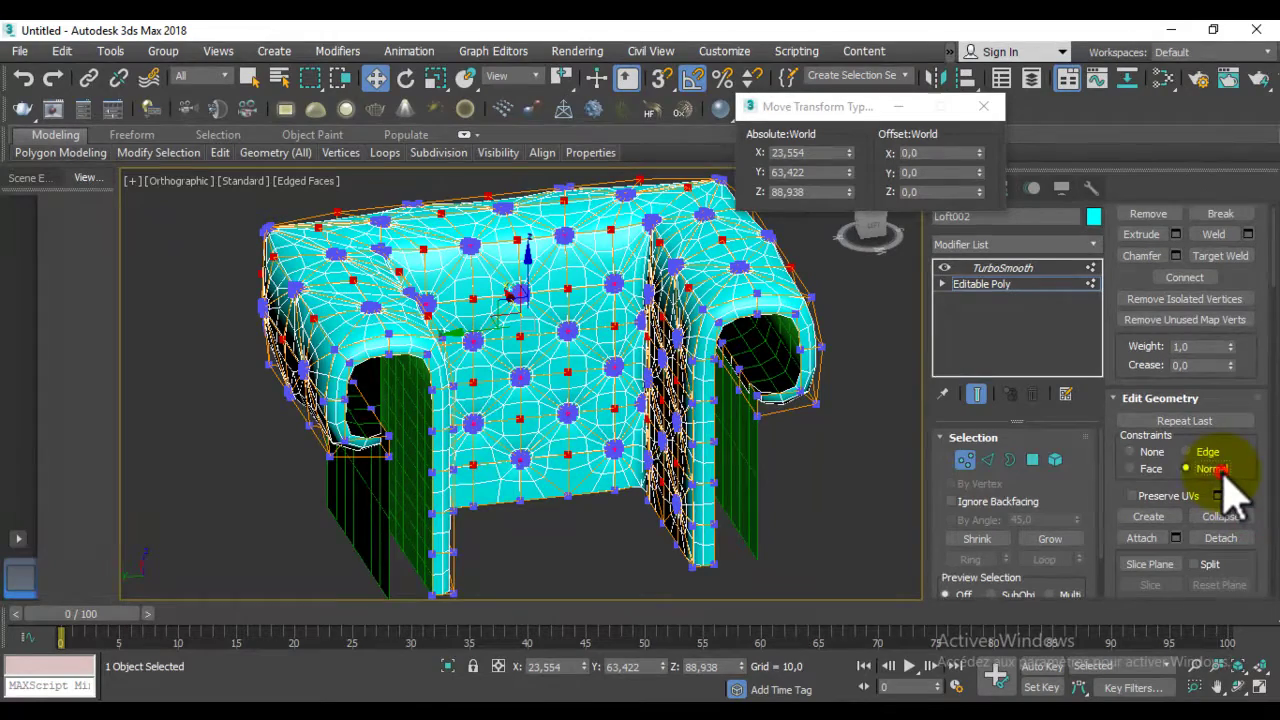
{"action": "mouse_move", "coordinate": [757, 323]}
{"action": "middle_mouse_down", "text": "alt"}
{"action": "mouse_move", "coordinate": [695, 375]}
{"action": "mouse_move", "coordinate": [686, 357]}
{"action": "mouse_move", "coordinate": [743, 300]}
{"action": "middle_mouse_up", "text": "alt"}
{"action": "left_click_drag", "start_coordinate": [980, 191], "coordinate": [992, 211]}
- Shift the selected vertices along X and inspect the dimpled sofa front
{"action": "mouse_move", "coordinate": [766, 337]}
{"action": "middle_mouse_down", "text": "alt"}
{"action": "mouse_move", "coordinate": [674, 349]}
{"action": "mouse_move", "coordinate": [651, 314]}
{"action": "mouse_move", "coordinate": [628, 330]}
{"action": "mouse_move", "coordinate": [674, 300]}
{"action": "middle_mouse_up", "text": "alt"}
{"action": "scroll", "coordinate": [677, 357], "scroll_direction": "up", "scroll_amount": 3}
{"action": "mouse_move", "coordinate": [677, 357]}
{"action": "middle_mouse_down", "text": "alt"}
{"action": "mouse_move", "coordinate": [750, 420]}
{"action": "mouse_move", "coordinate": [657, 423]}
{"action": "mouse_move", "coordinate": [709, 409]}
{"action": "middle_mouse_up", "text": "alt"}
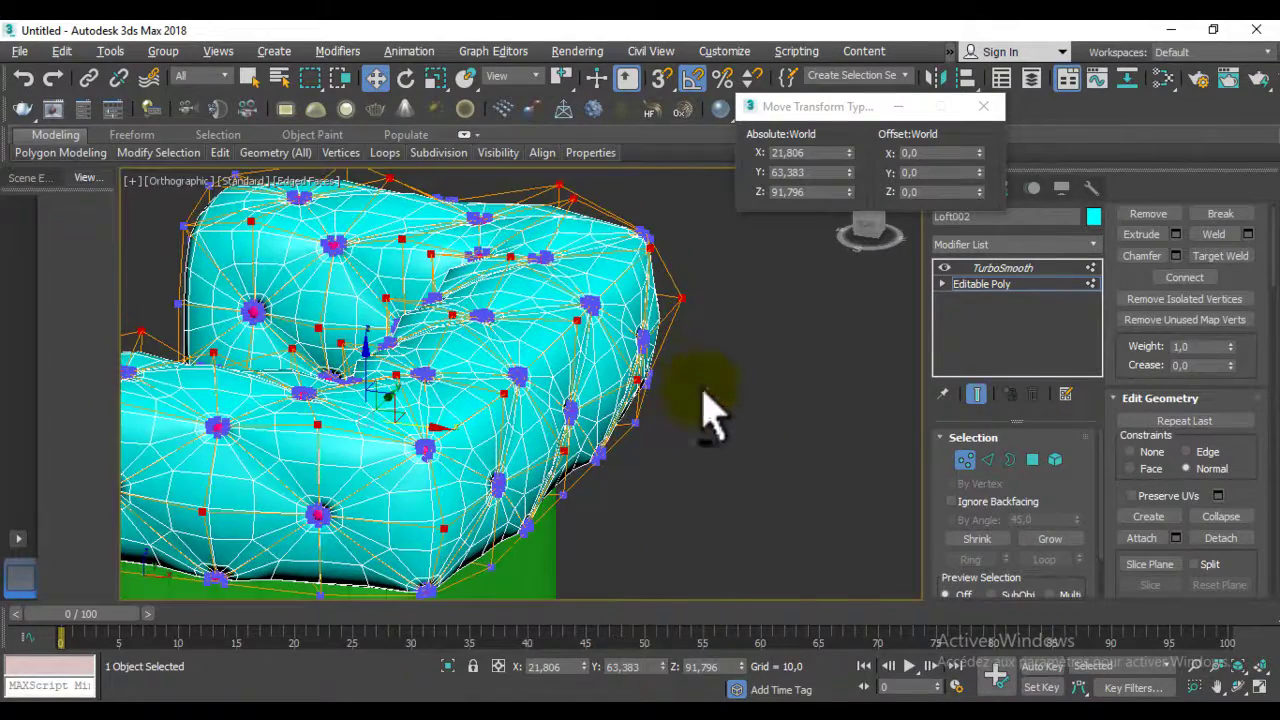
{"action": "left_click_drag", "start_coordinate": [979, 153], "coordinate": [981, 140]}
{"action": "mouse_move", "coordinate": [600, 300]}
{"action": "middle_mouse_down", "text": "alt"}
{"action": "mouse_move", "coordinate": [823, 329]}
{"action": "mouse_move", "coordinate": [795, 350]}
{"action": "mouse_move", "coordinate": [614, 366]}
{"action": "mouse_move", "coordinate": [686, 337]}
{"action": "mouse_move", "coordinate": [729, 414]}
{"action": "mouse_move", "coordinate": [715, 410]}
{"action": "middle_mouse_up", "text": "alt"}
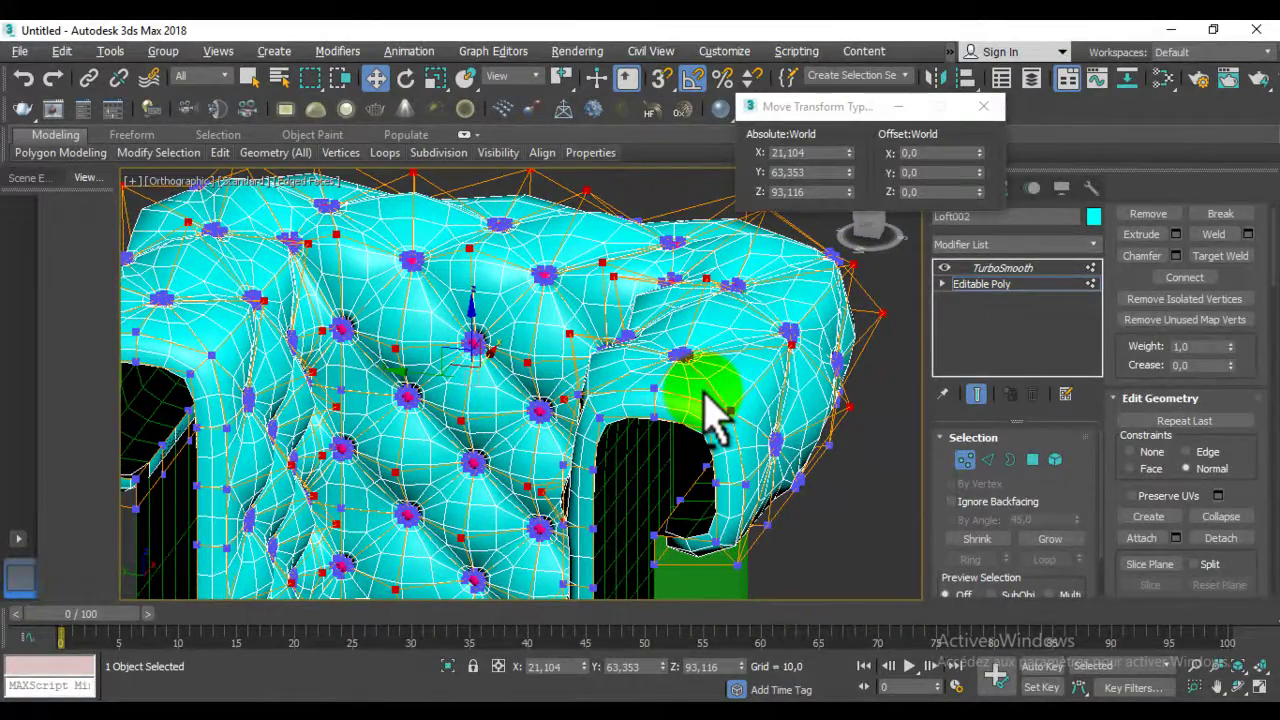
{"action": "left_click", "coordinate": [988, 459]}
- Convert the vertex selection to its connecting edges and orbit around the faceted sofa to inspect them
{"action": "left_click", "coordinate": [977, 394]}
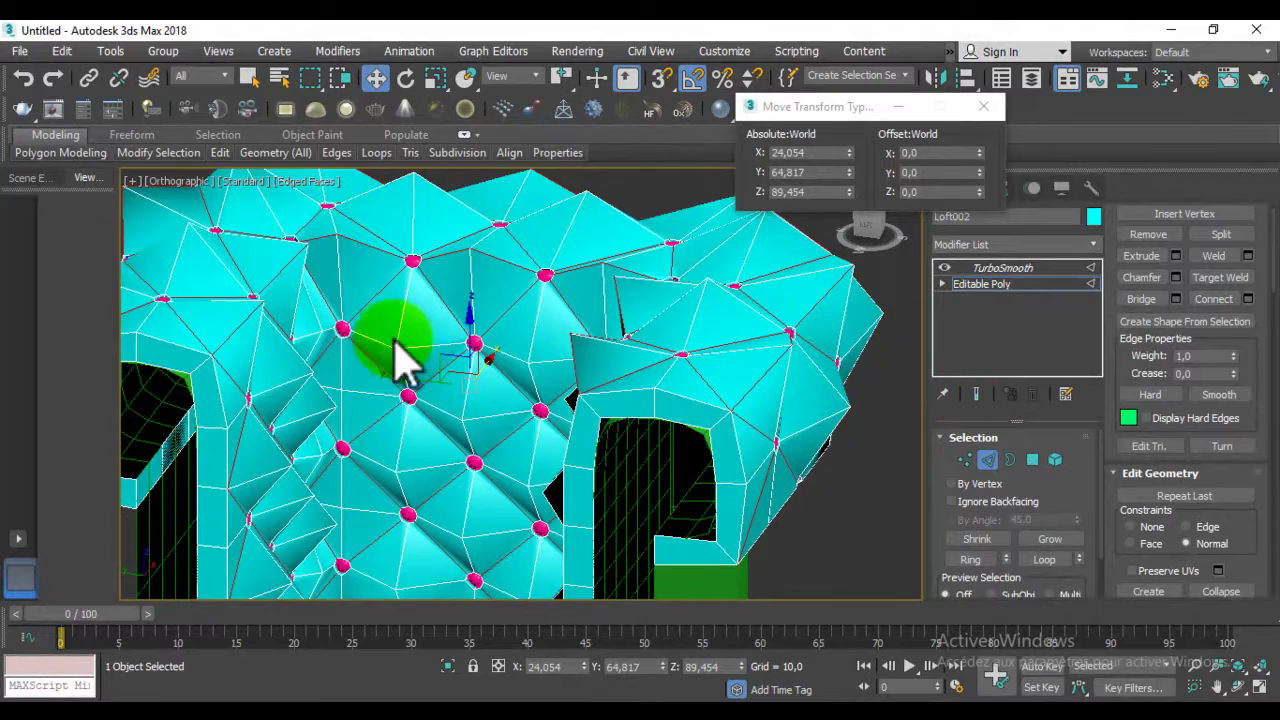
{"action": "scroll", "coordinate": [400, 360], "scroll_direction": "down", "scroll_amount": 5}
{"action": "mouse_move", "coordinate": [374, 366]}
{"action": "middle_mouse_down", "text": "alt"}
{"action": "mouse_move", "coordinate": [451, 434]}
{"action": "mouse_move", "coordinate": [443, 477]}
{"action": "mouse_move", "coordinate": [405, 475]}
{"action": "mouse_move", "coordinate": [405, 505]}
{"action": "middle_mouse_up", "text": "alt"}
{"action": "scroll", "coordinate": [376, 352], "scroll_direction": "up", "scroll_amount": 3}
{"action": "middle_click_drag", "start_coordinate": [376, 352], "coordinate": [429, 451]}
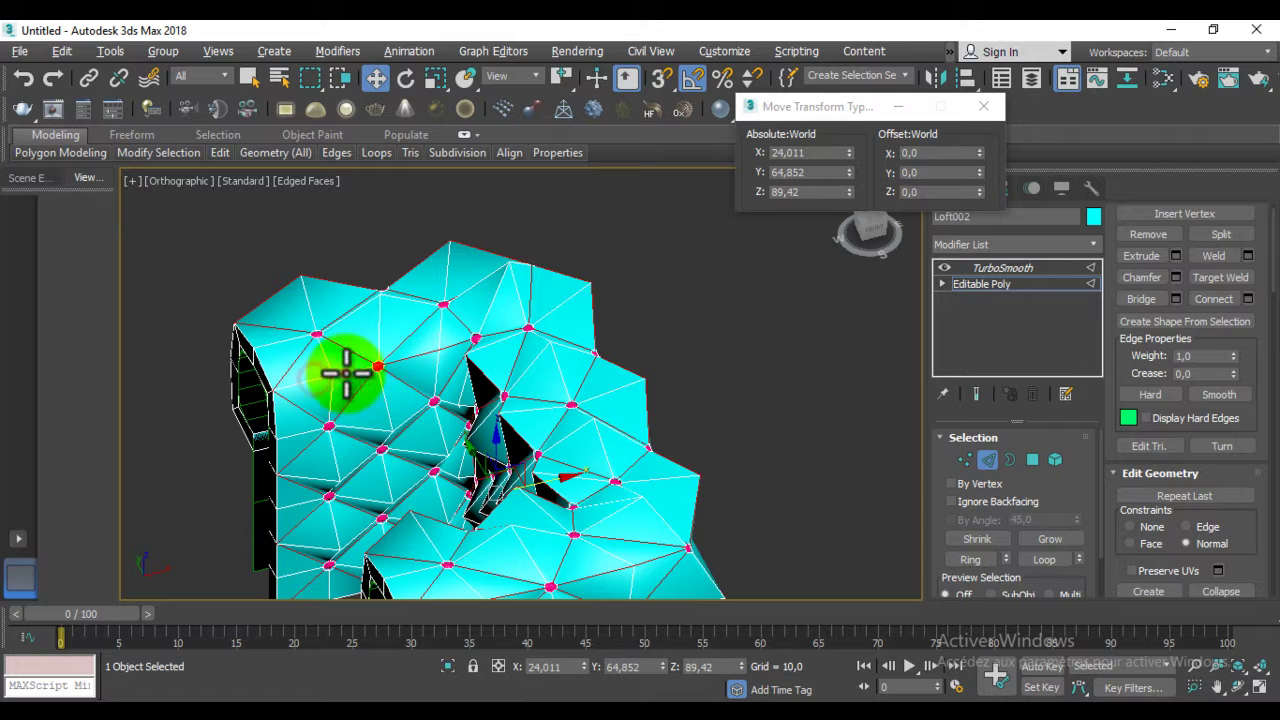
{"action": "left_click_drag", "start_coordinate": [400, 366], "coordinate": [453, 355]}
{"action": "mouse_move", "coordinate": [453, 345]}
{"action": "middle_mouse_down", "text": "alt"}
{"action": "mouse_move", "coordinate": [508, 418]}
{"action": "mouse_move", "coordinate": [603, 414]}
{"action": "middle_mouse_up", "text": "alt"}
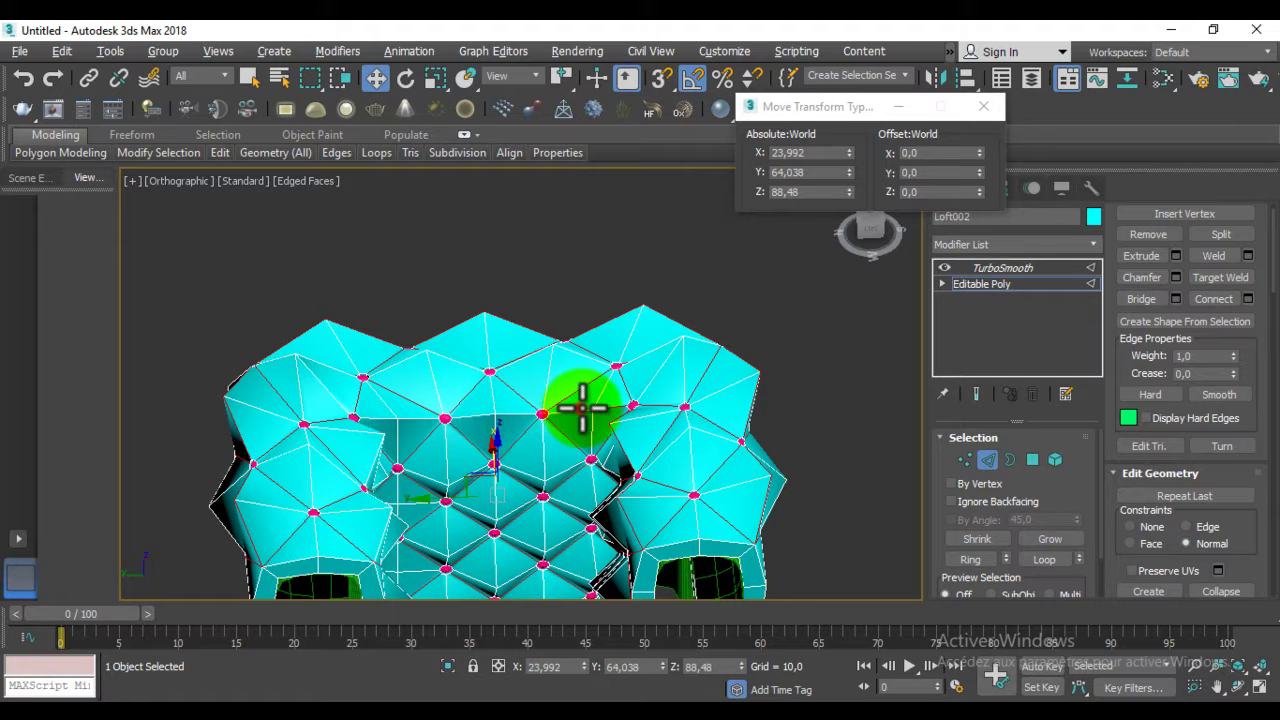
{"action": "mouse_move", "coordinate": [620, 435]}
{"action": "middle_mouse_down", "text": "alt"}
{"action": "mouse_move", "coordinate": [700, 443]}
{"action": "mouse_move", "coordinate": [626, 383]}
{"action": "middle_mouse_up", "text": "alt"}
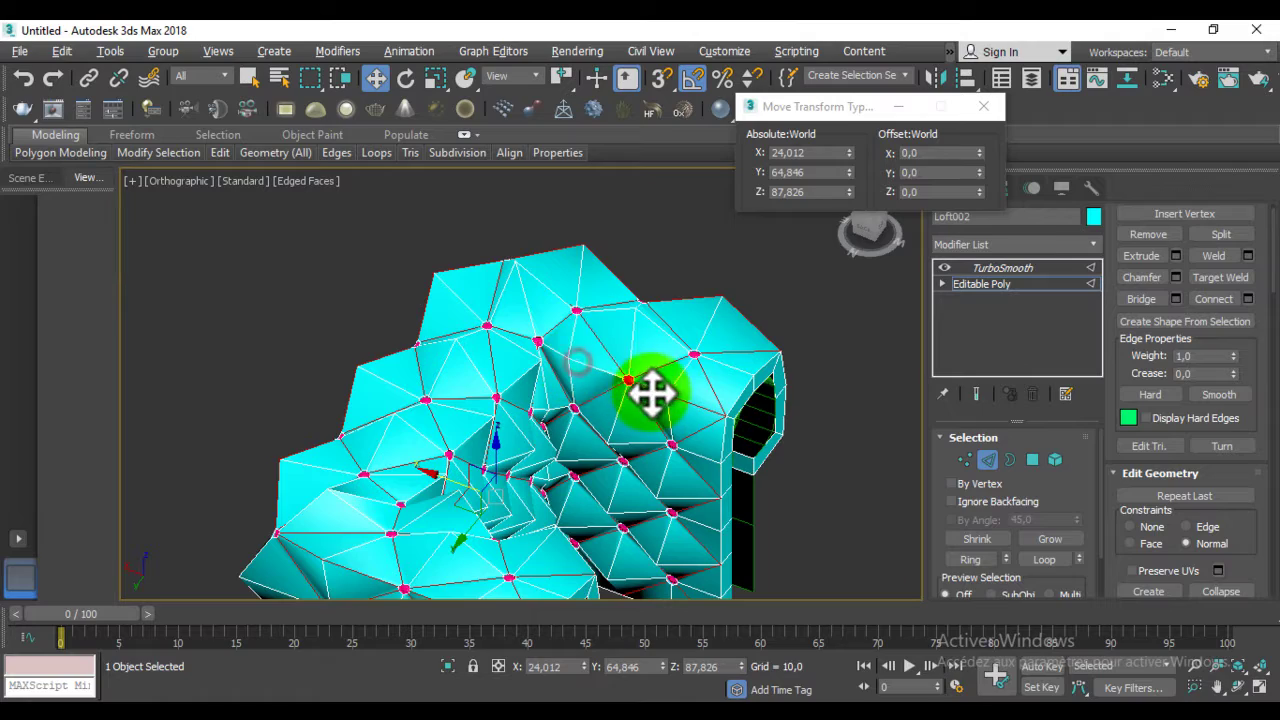
{"action": "mouse_move", "coordinate": [749, 457]}
{"action": "middle_mouse_down", "text": "alt"}
{"action": "mouse_move", "coordinate": [586, 434]}
{"action": "mouse_move", "coordinate": [548, 410]}
{"action": "mouse_move", "coordinate": [491, 443]}
{"action": "mouse_move", "coordinate": [510, 300]}
{"action": "middle_mouse_up", "text": "alt"}
{"action": "scroll", "coordinate": [548, 410], "scroll_direction": "down", "scroll_amount": 2}
{"action": "mouse_move", "coordinate": [582, 375]}
{"action": "middle_mouse_down", "text": "alt"}
{"action": "mouse_move", "coordinate": [551, 371]}
{"action": "mouse_move", "coordinate": [631, 354]}
{"action": "mouse_move", "coordinate": [749, 357]}
{"action": "mouse_move", "coordinate": [749, 280]}
{"action": "mouse_move", "coordinate": [729, 257]}
{"action": "mouse_move", "coordinate": [621, 240]}
{"action": "mouse_move", "coordinate": [591, 254]}
{"action": "mouse_move", "coordinate": [580, 326]}
{"action": "mouse_move", "coordinate": [606, 374]}
{"action": "mouse_move", "coordinate": [583, 425]}
{"action": "mouse_move", "coordinate": [509, 434]}
{"action": "mouse_move", "coordinate": [611, 414]}
{"action": "mouse_move", "coordinate": [686, 371]}
{"action": "mouse_move", "coordinate": [708, 381]}
{"action": "middle_mouse_up", "text": "alt"}
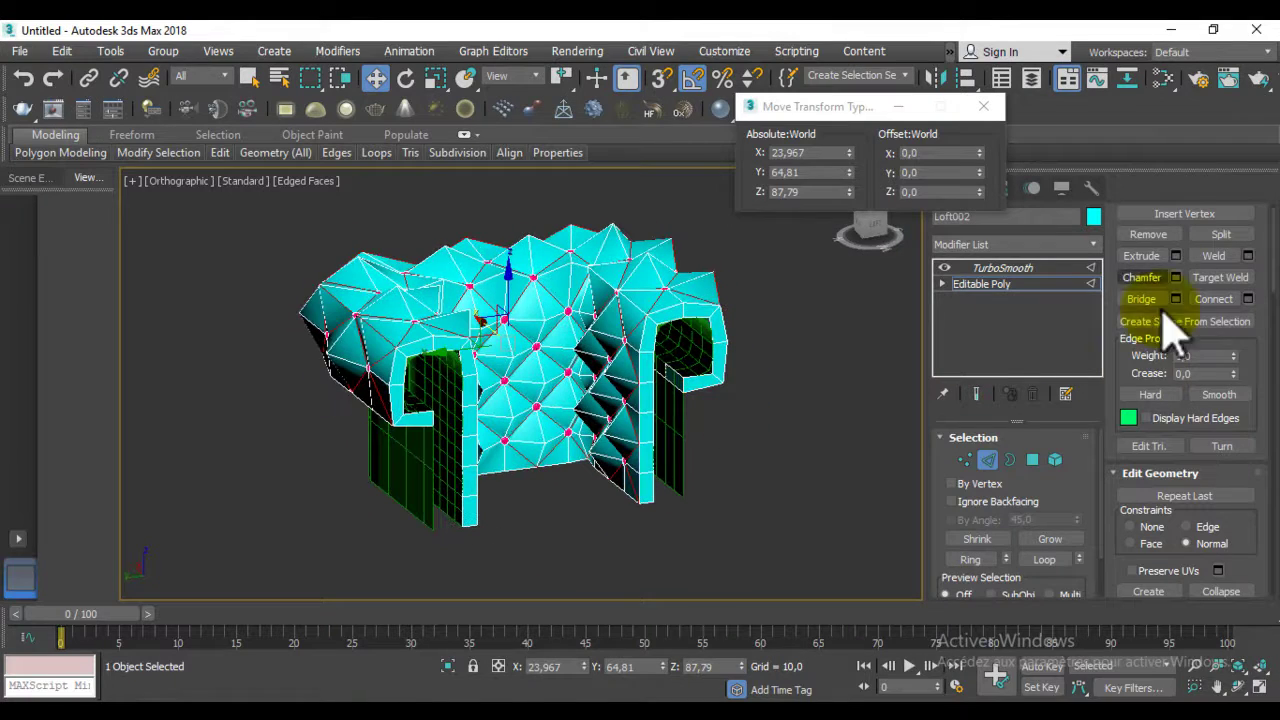
- Start an edge extrusion and try a negative height from zero in the Extrude Edges caddy
{"action": "left_click", "coordinate": [1176, 255]}
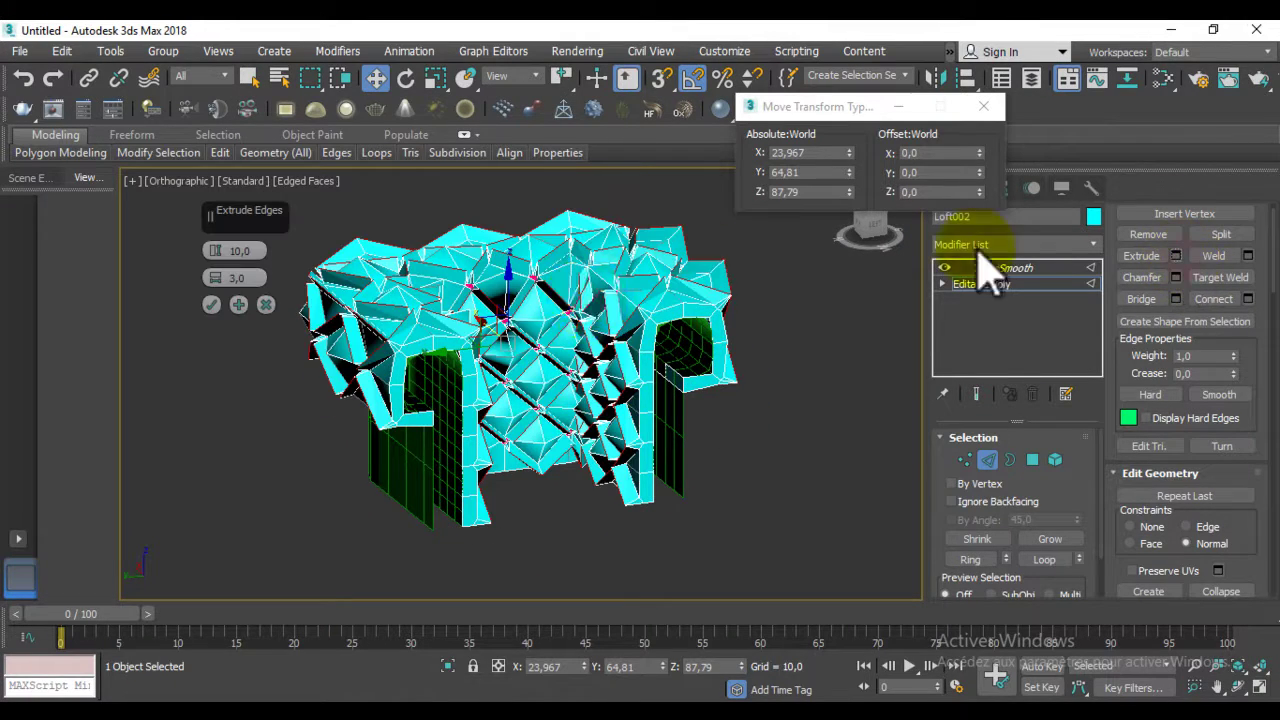
{"action": "scroll", "coordinate": [480, 440], "scroll_direction": "up", "scroll_amount": 2}
{"action": "mouse_move", "coordinate": [537, 314]}
{"action": "middle_mouse_down"}
{"action": "mouse_move", "coordinate": [480, 440]}
{"action": "mouse_move", "coordinate": [514, 380]}
{"action": "middle_mouse_up"}
{"action": "scroll", "coordinate": [300, 310], "scroll_direction": "down", "scroll_amount": 2}
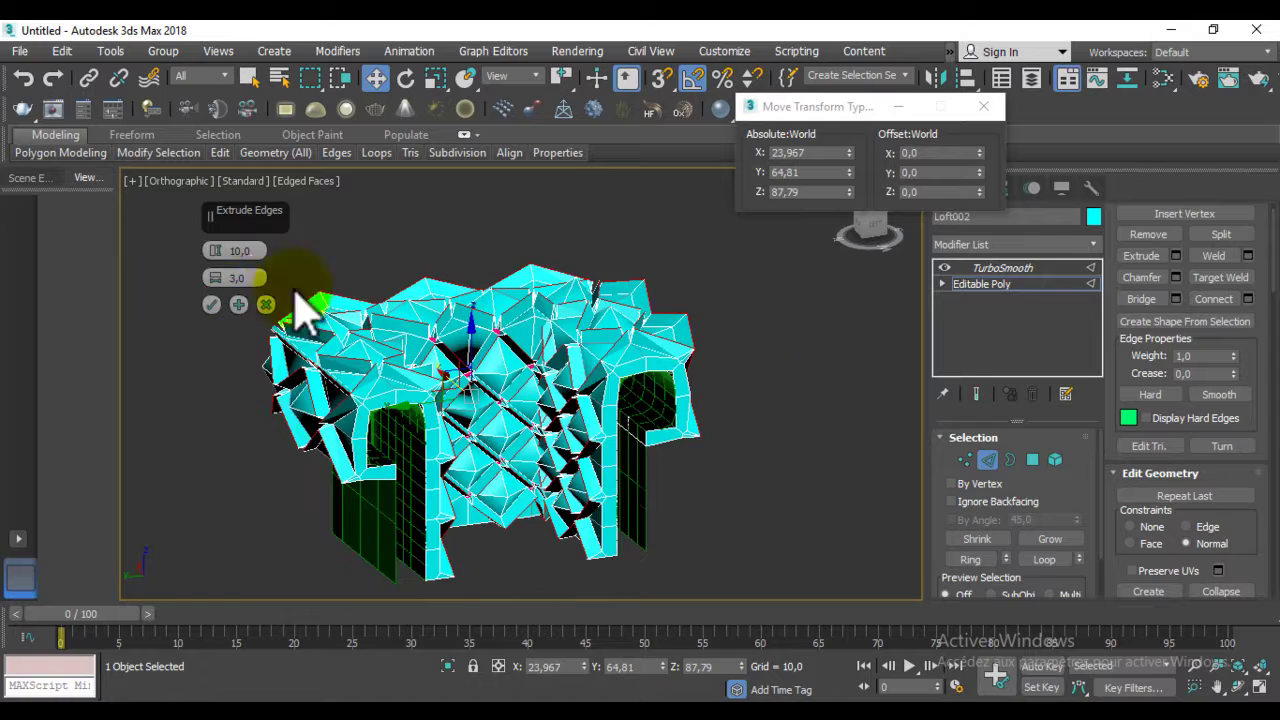
{"action": "mouse_move", "coordinate": [257, 225]}
{"action": "left_mouse_down"}
{"action": "mouse_move", "coordinate": [766, 329]}
{"action": "mouse_move", "coordinate": [800, 369]}
{"action": "left_mouse_up"}
{"action": "scroll", "coordinate": [608, 362], "scroll_direction": "up", "scroll_amount": 2}
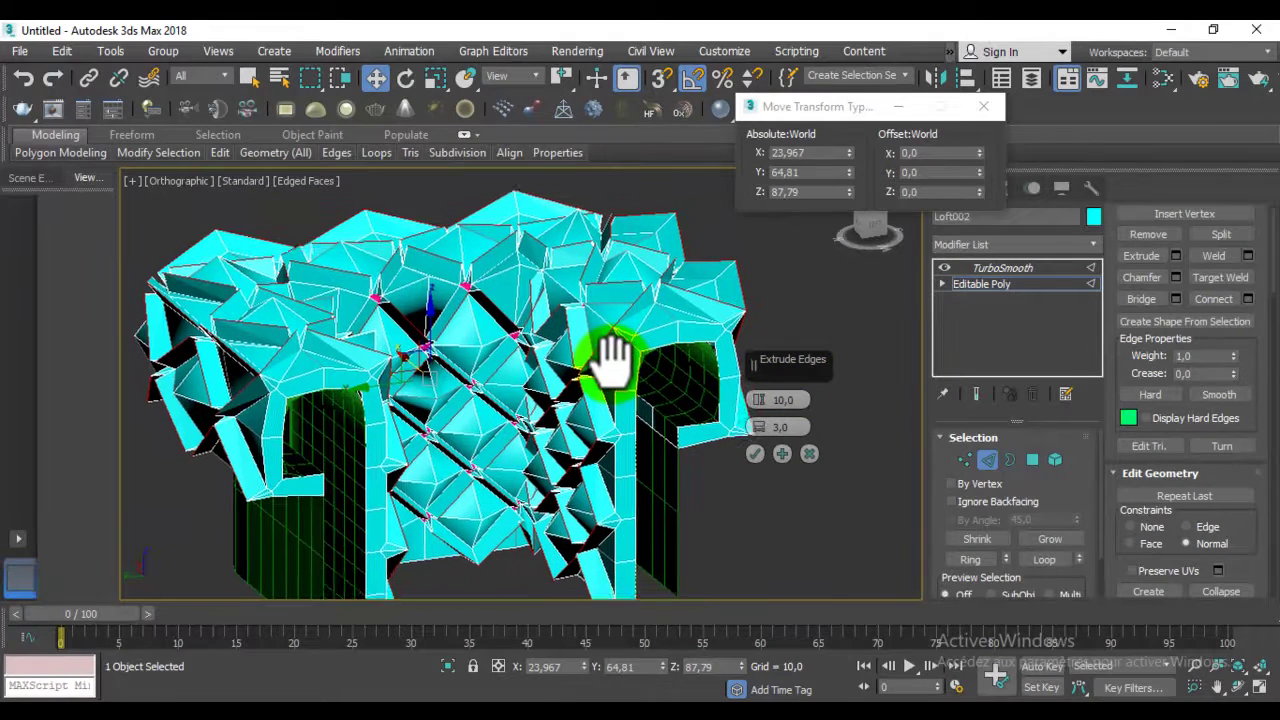
{"action": "scroll", "coordinate": [620, 375], "scroll_direction": "up", "scroll_amount": 2}
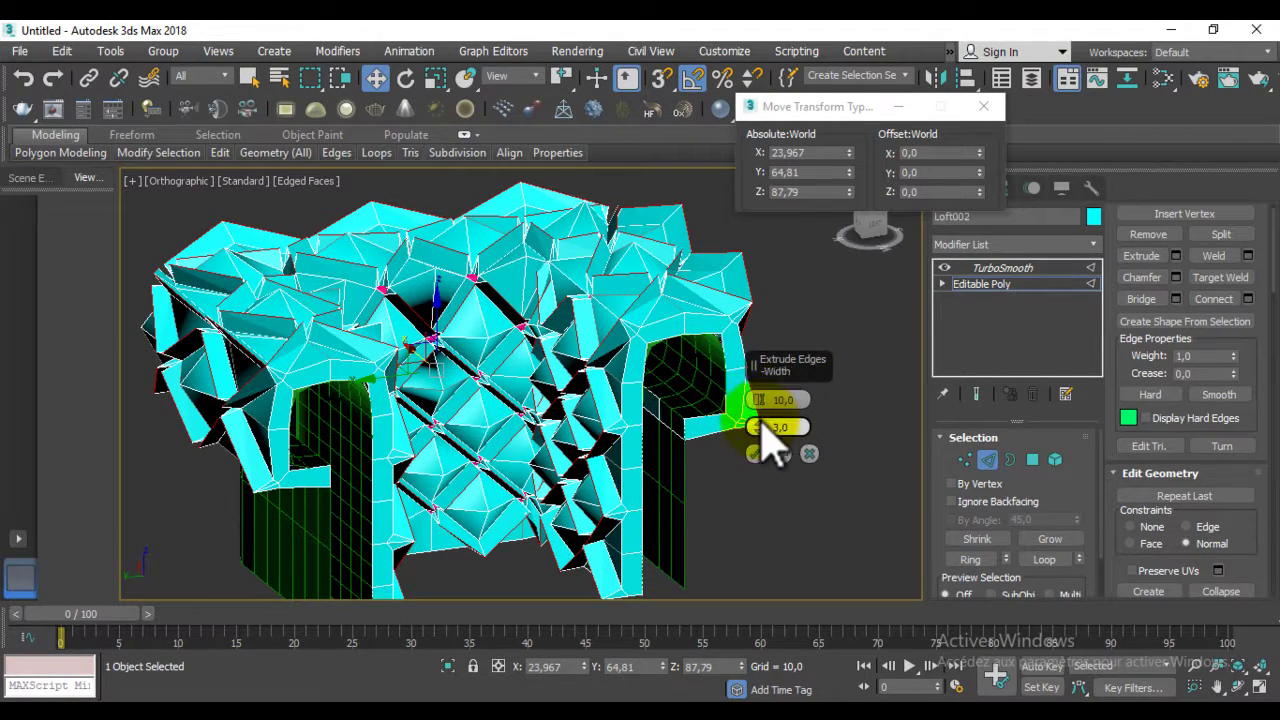
{"action": "right_click", "coordinate": [766, 399]}
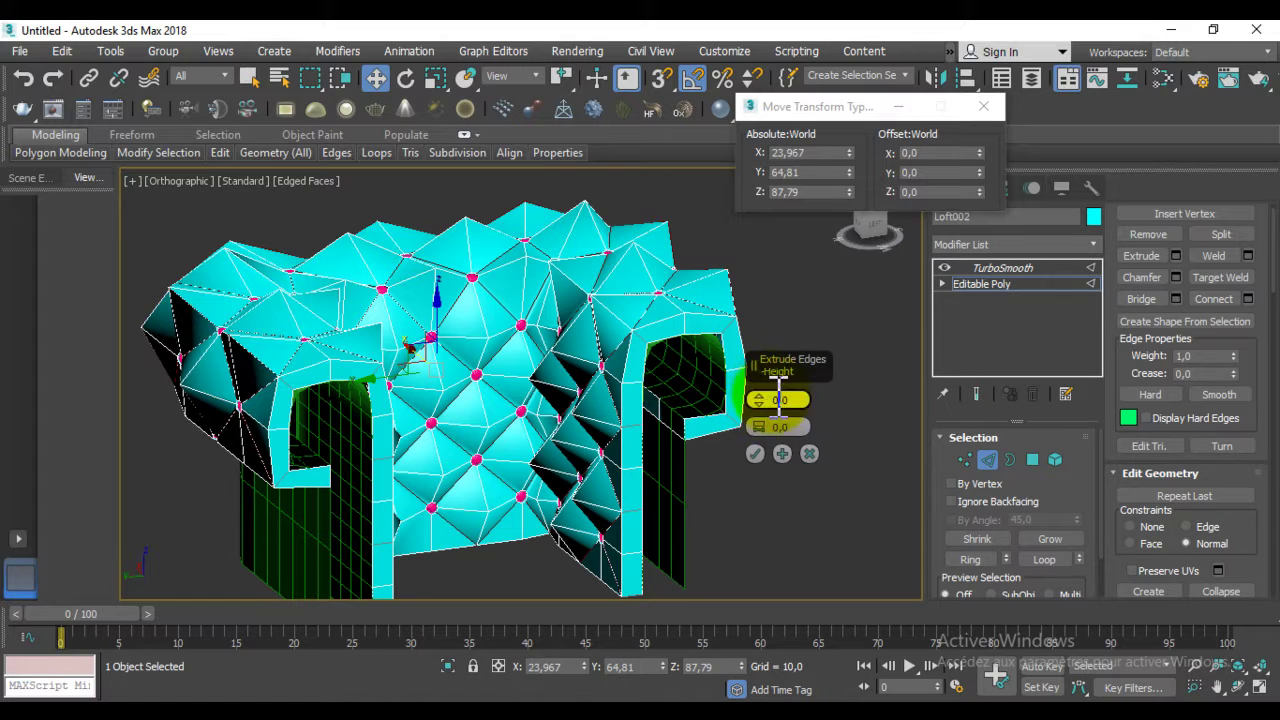
{"action": "left_click_drag", "start_coordinate": [759, 402], "coordinate": [758, 412]}
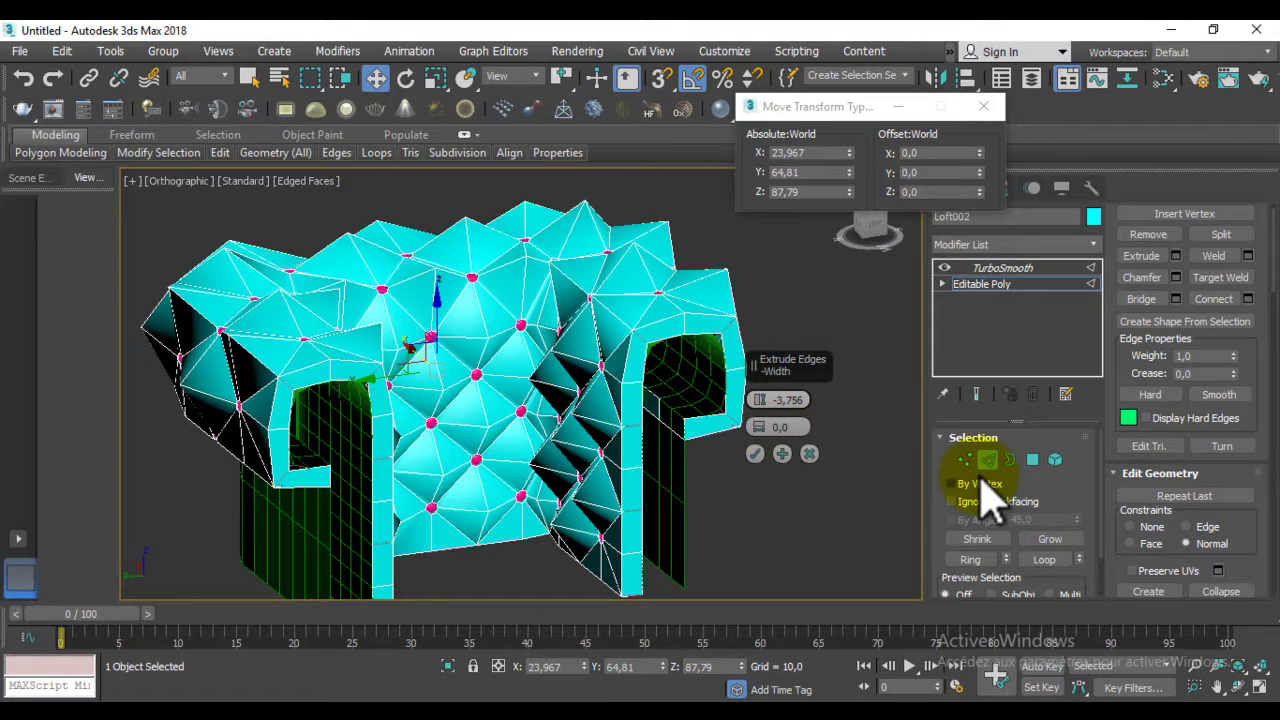
- With smoothing previewed, reset and raise the extrusion height and adjust the width
{"action": "left_click", "coordinate": [978, 394]}
{"action": "middle_click_drag", "start_coordinate": [600, 329], "coordinate": [470, 337], "text": "alt"}
{"action": "scroll", "coordinate": [543, 400], "scroll_direction": "up", "scroll_amount": 3}
{"action": "scroll", "coordinate": [543, 400], "scroll_direction": "up", "scroll_amount": 3}
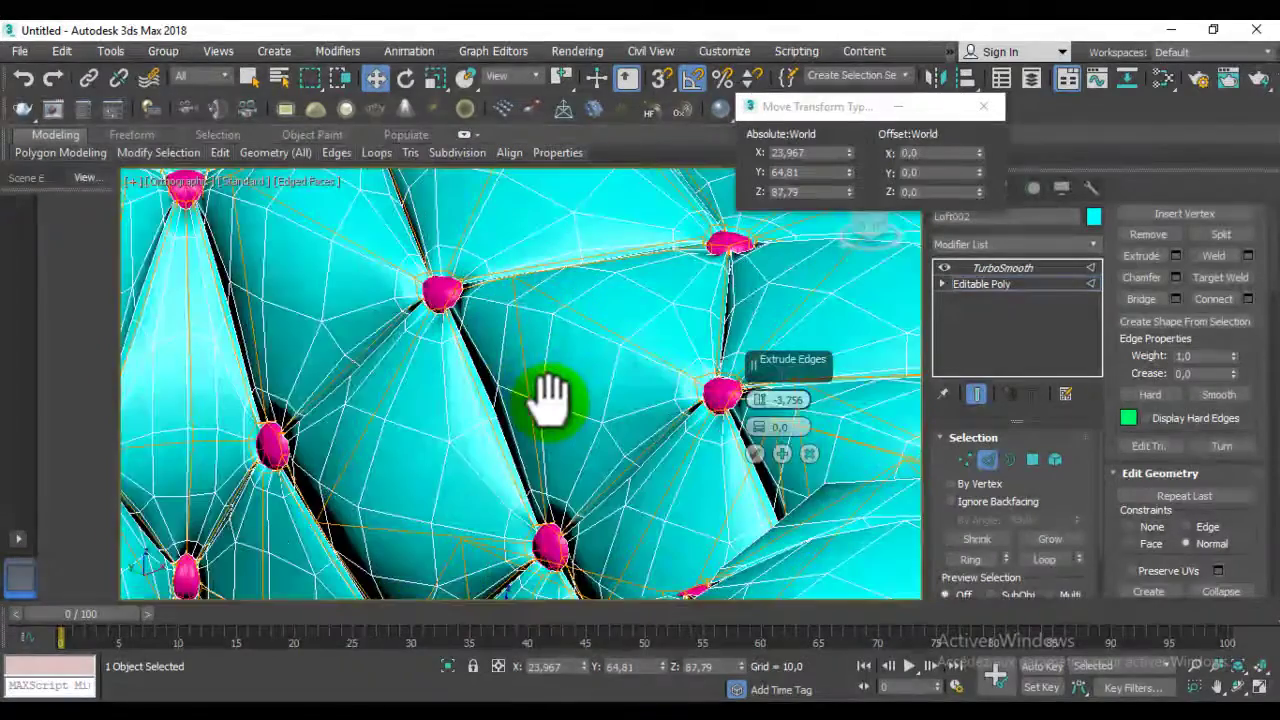
{"action": "middle_click_drag", "start_coordinate": [543, 400], "coordinate": [623, 463]}
{"action": "right_click", "coordinate": [758, 401]}
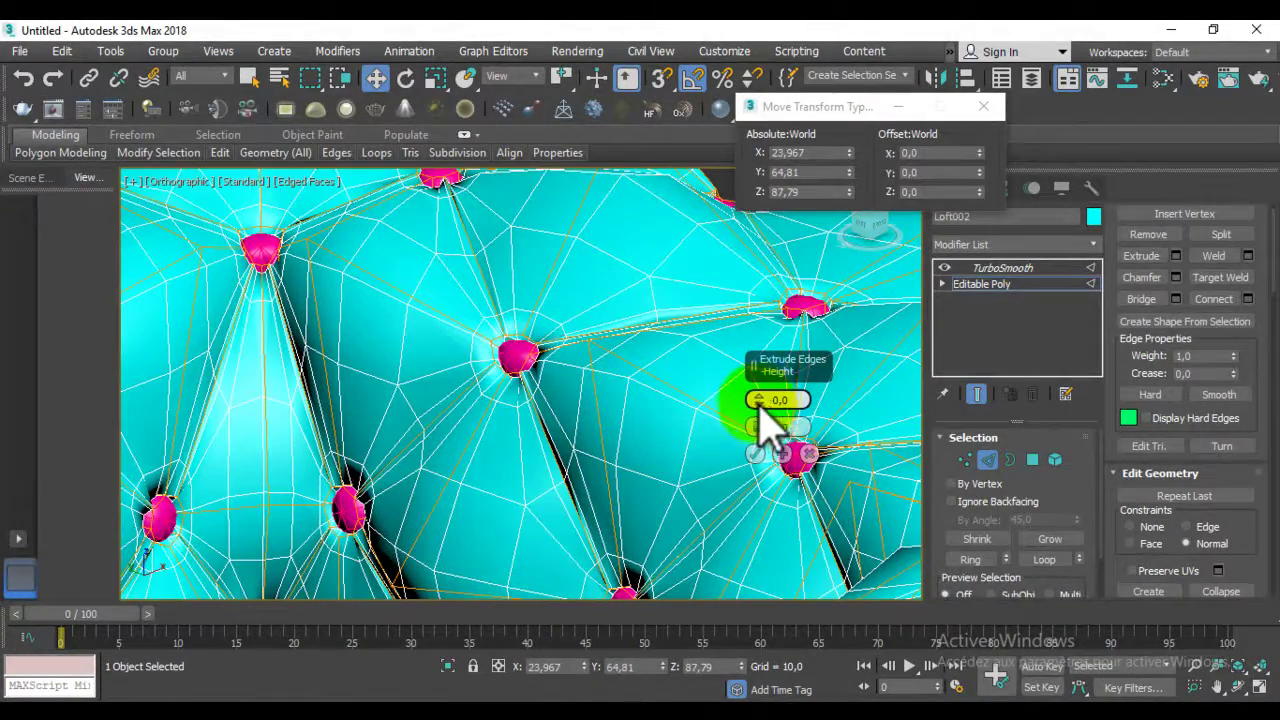
{"action": "mouse_move", "coordinate": [758, 401]}
{"action": "left_mouse_down"}
{"action": "mouse_move", "coordinate": [750, 383]}
{"action": "mouse_move", "coordinate": [757, 398]}
{"action": "left_mouse_up"}
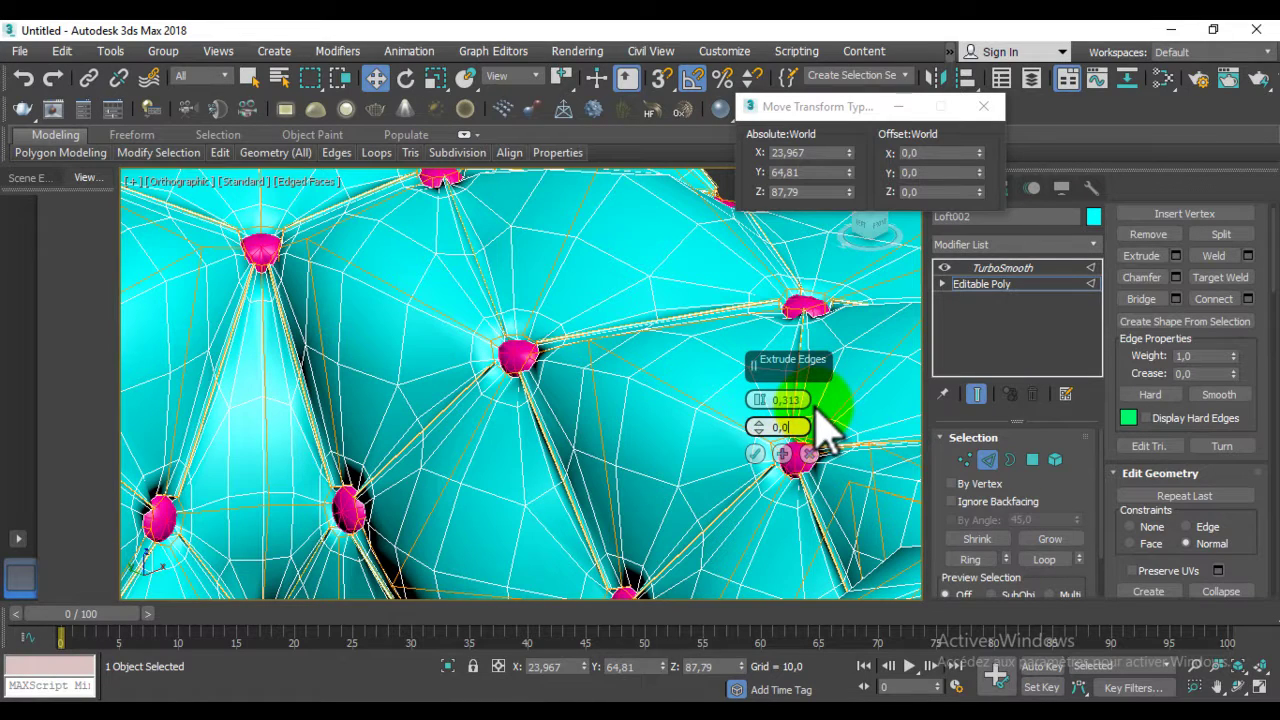
{"action": "left_click_drag", "start_coordinate": [763, 427], "coordinate": [758, 420]}
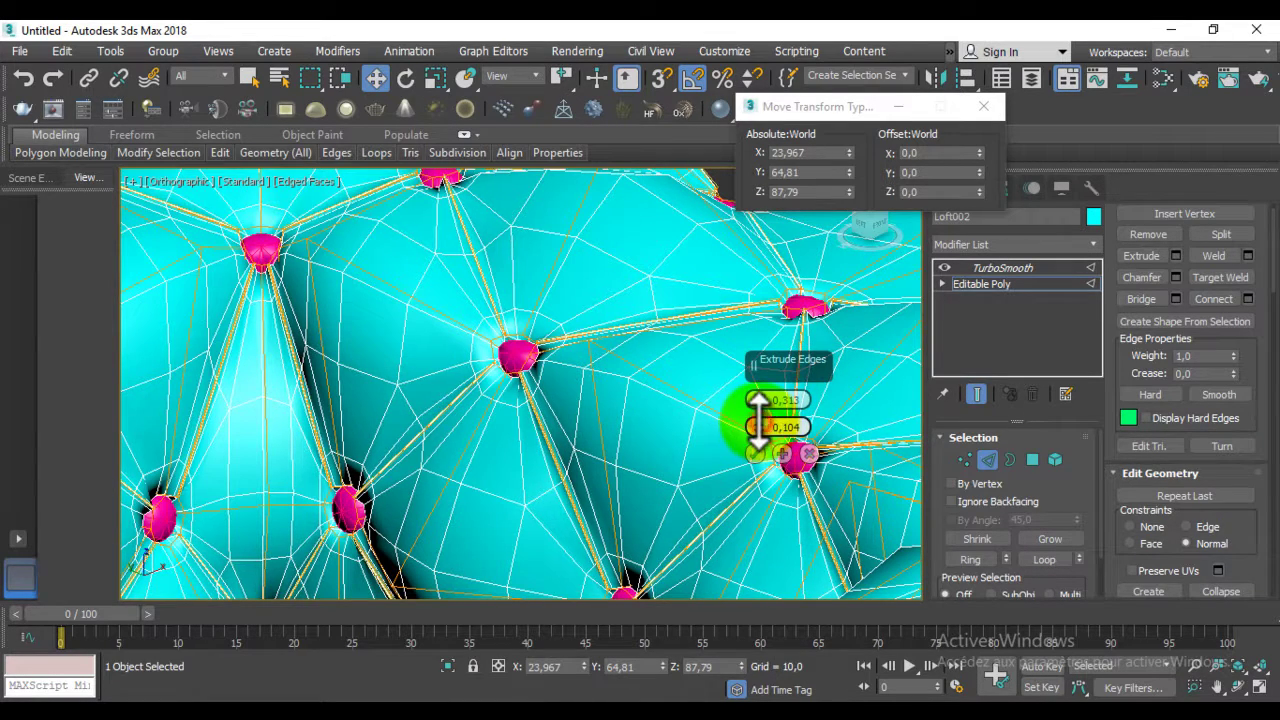
- Switch to shaded view without wireframe and fine-tune the crease extrusion to height 0,522, width 0
{"action": "scroll", "coordinate": [580, 436], "scroll_direction": "down", "scroll_amount": 2}
{"action": "middle_click_drag", "start_coordinate": [586, 443], "coordinate": [571, 386]}
{"action": "key", "text": "F4"}
{"action": "scroll", "coordinate": [566, 440], "scroll_direction": "down", "scroll_amount": 4}
{"action": "middle_click_drag", "start_coordinate": [551, 434], "coordinate": [558, 425]}
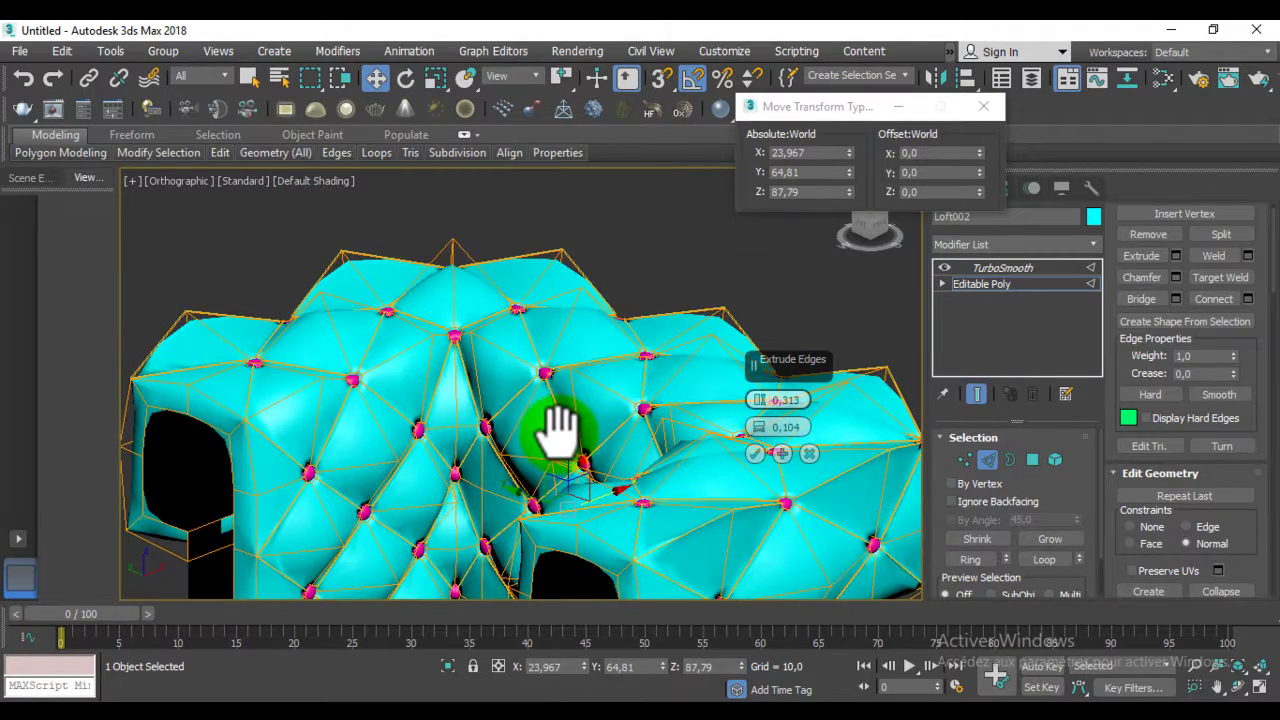
{"action": "scroll", "coordinate": [558, 425], "scroll_direction": "up", "scroll_amount": 2}
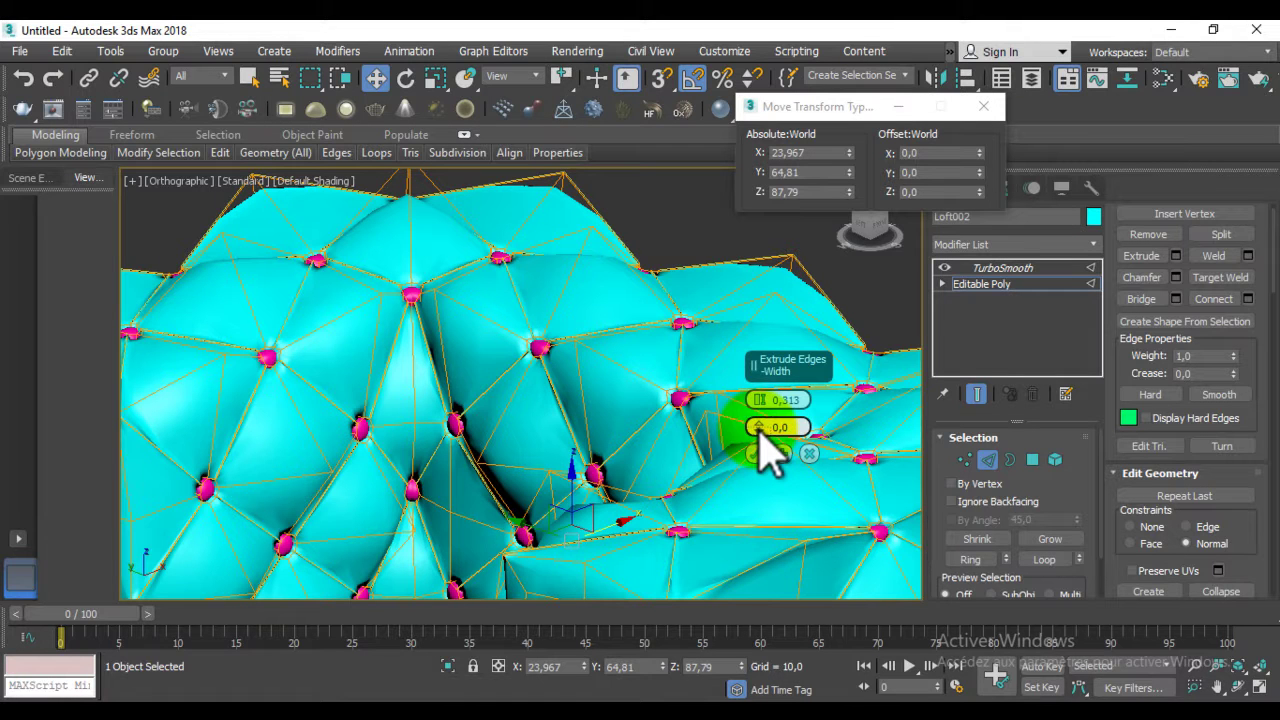
{"action": "left_click_drag", "start_coordinate": [760, 398], "coordinate": [760, 400]}
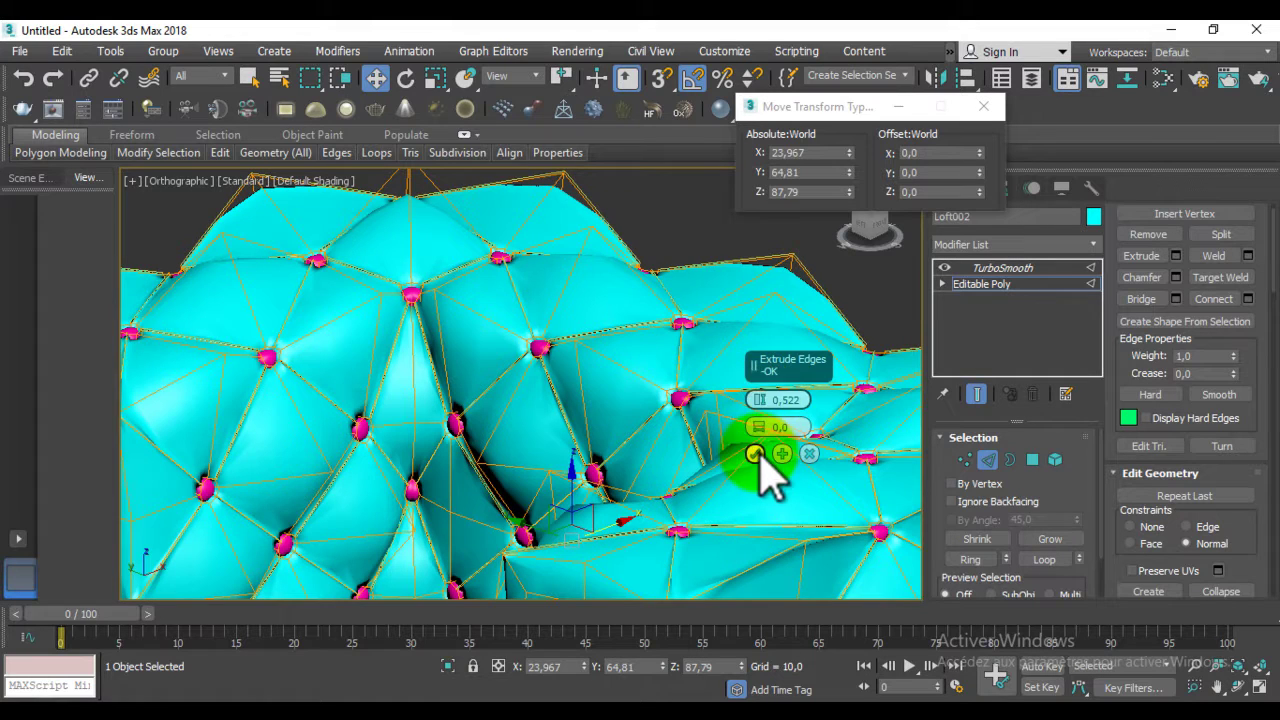
{"action": "scroll", "coordinate": [600, 460], "scroll_direction": "down", "scroll_amount": 5}
- Leave edge level and orbit to view the creased, tufted sofa from the side
{"action": "middle_click_drag", "start_coordinate": [588, 463], "coordinate": [577, 449]}
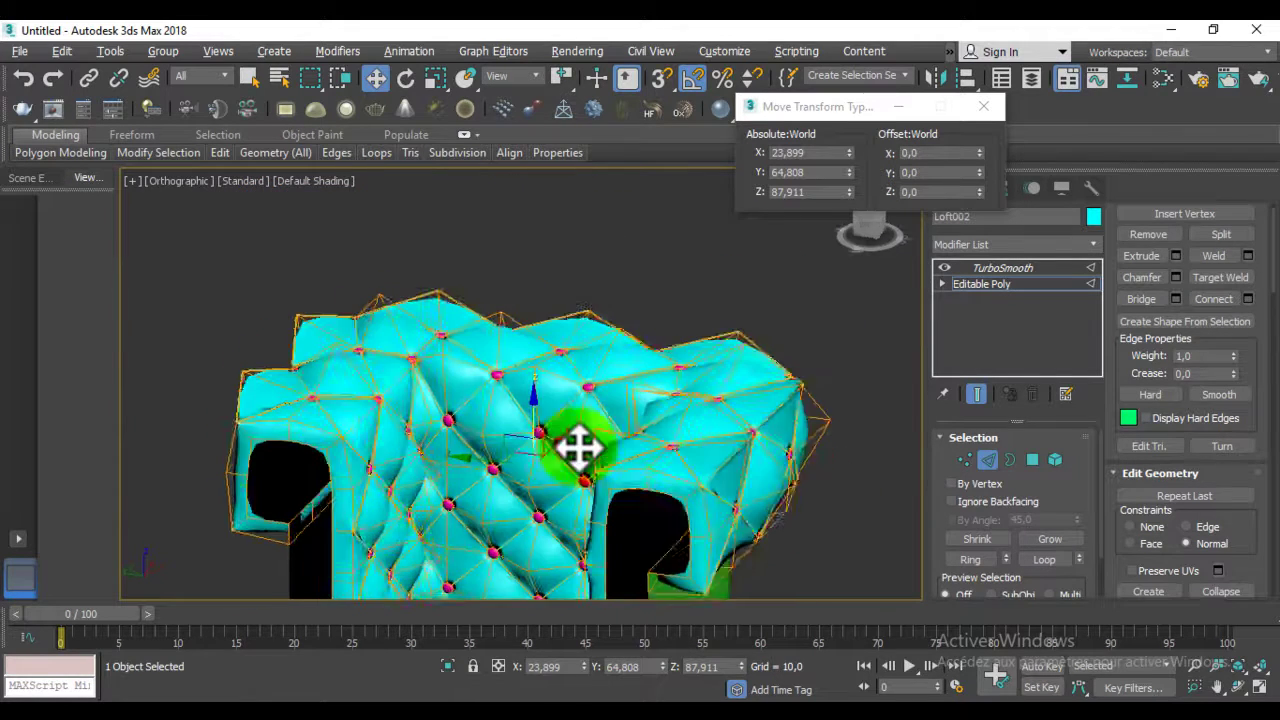
{"action": "left_click", "coordinate": [984, 462]}
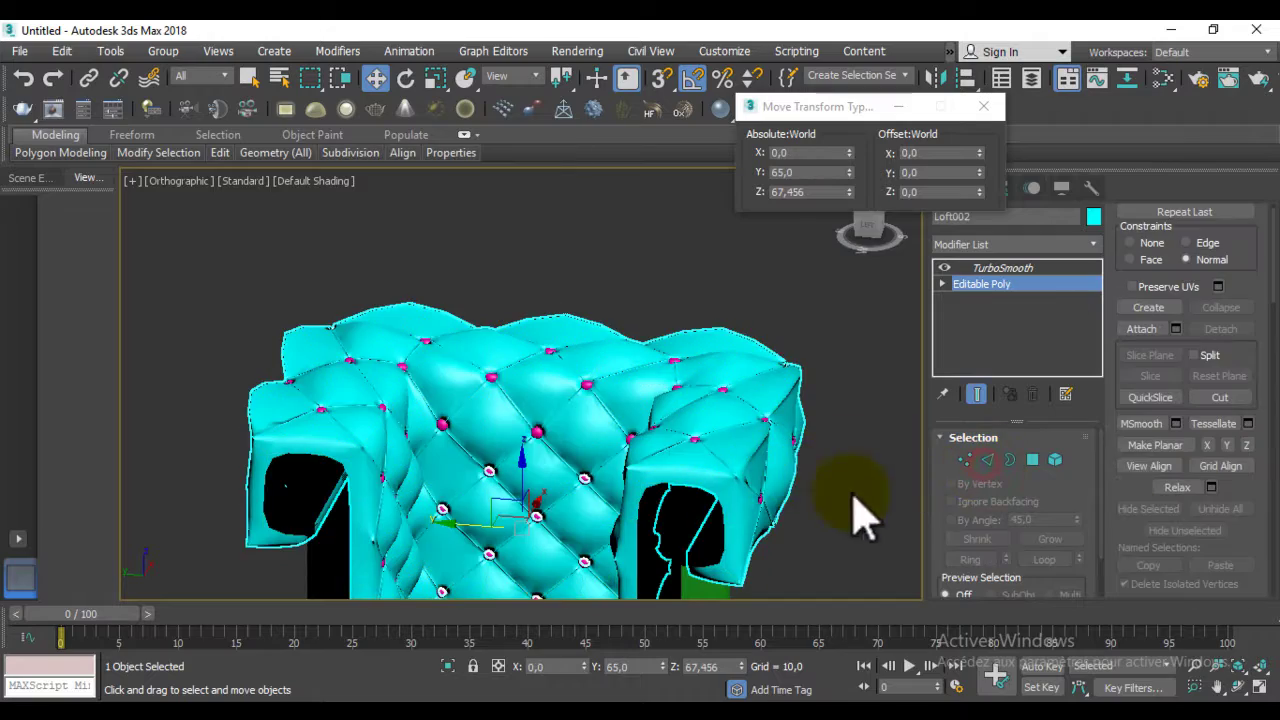
{"action": "mouse_move", "coordinate": [770, 480]}
{"action": "middle_mouse_down", "text": "alt"}
{"action": "mouse_move", "coordinate": [734, 491]}
{"action": "mouse_move", "coordinate": [660, 480]}
{"action": "mouse_move", "coordinate": [829, 480]}
{"action": "mouse_move", "coordinate": [943, 517]}
{"action": "mouse_move", "coordinate": [891, 489]}
{"action": "mouse_move", "coordinate": [889, 474]}
{"action": "mouse_move", "coordinate": [840, 472]}
{"action": "mouse_move", "coordinate": [734, 517]}
{"action": "middle_mouse_up", "text": "alt"}
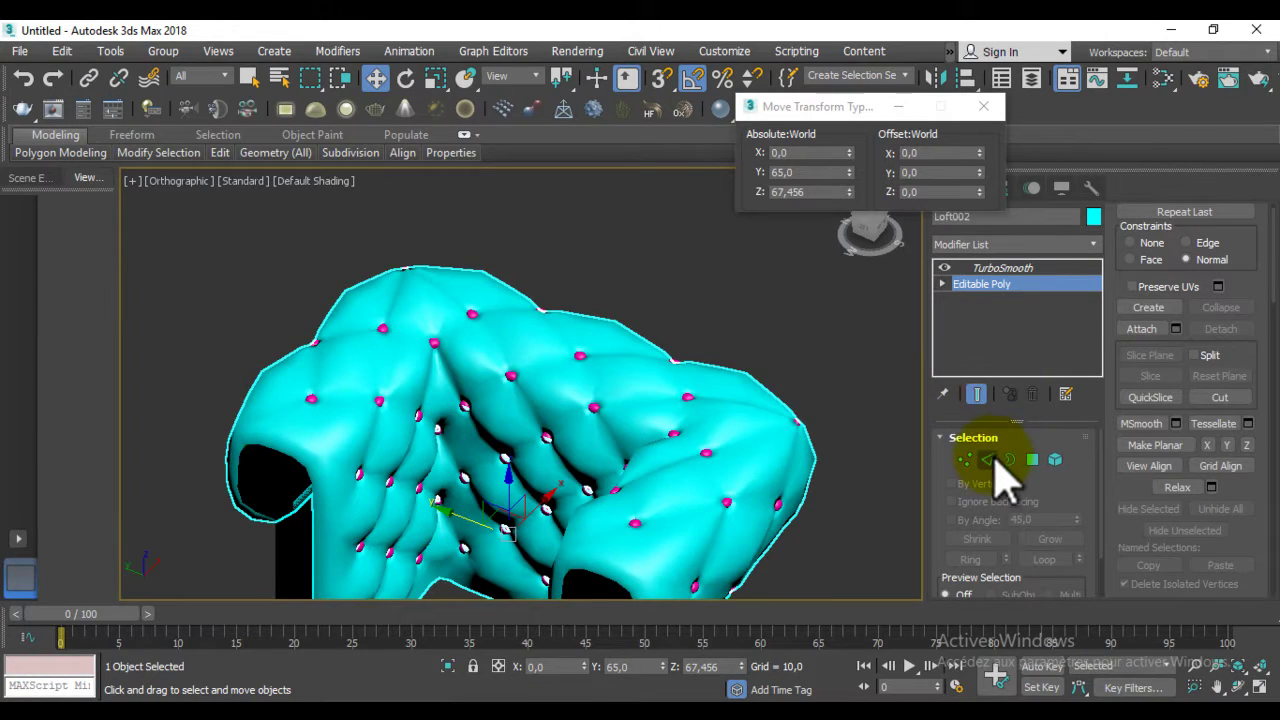
- Return to edge level with smoothing hidden and orbit around the faceted cage
{"action": "left_click", "coordinate": [988, 459]}
{"action": "left_click", "coordinate": [976, 393]}
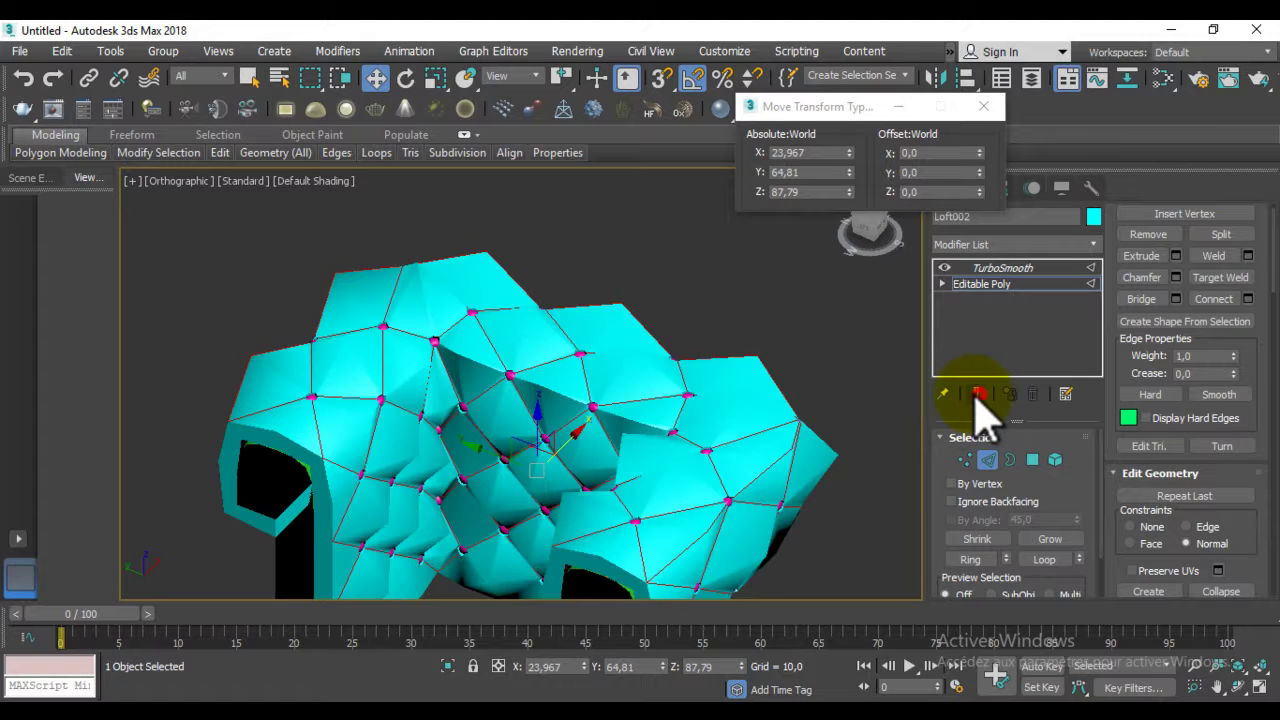
{"action": "middle_click_drag", "start_coordinate": [380, 385], "coordinate": [451, 385]}
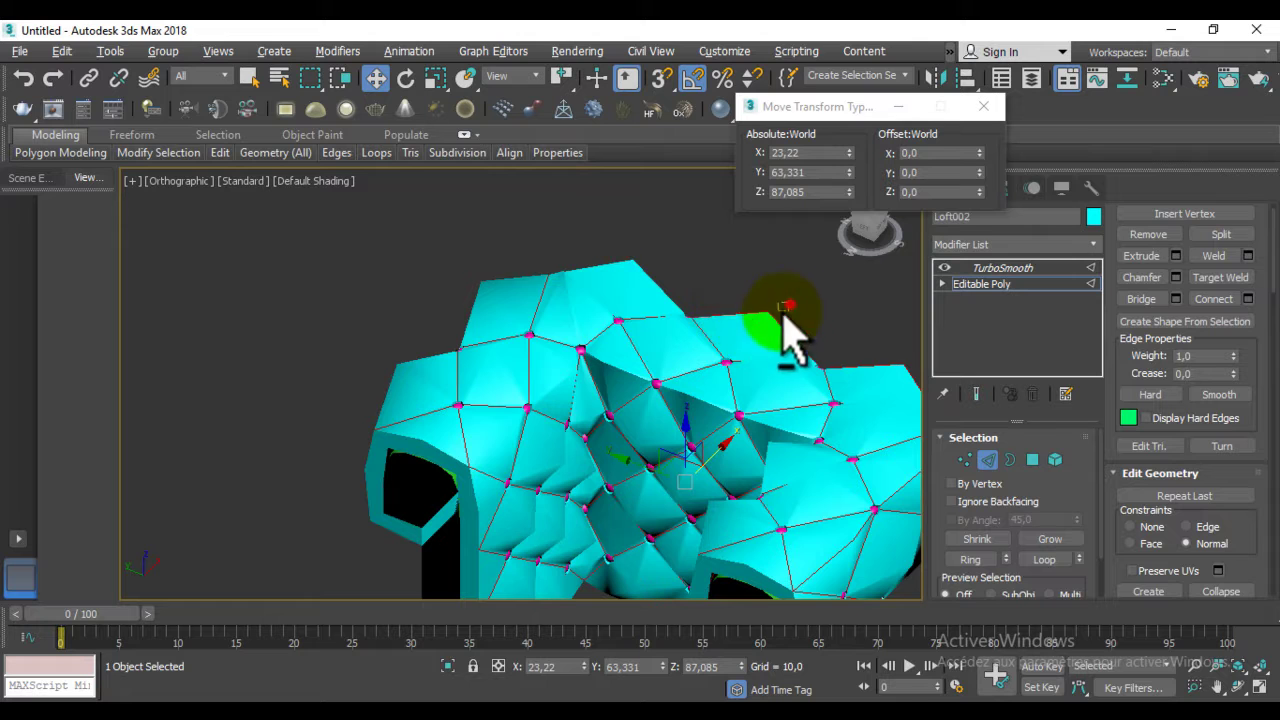
{"action": "mouse_move", "coordinate": [766, 329]}
{"action": "middle_mouse_down"}
{"action": "mouse_move", "coordinate": [740, 335]}
{"action": "mouse_move", "coordinate": [694, 429]}
{"action": "mouse_move", "coordinate": [780, 403]}
{"action": "mouse_move", "coordinate": [655, 245]}
{"action": "middle_mouse_up"}
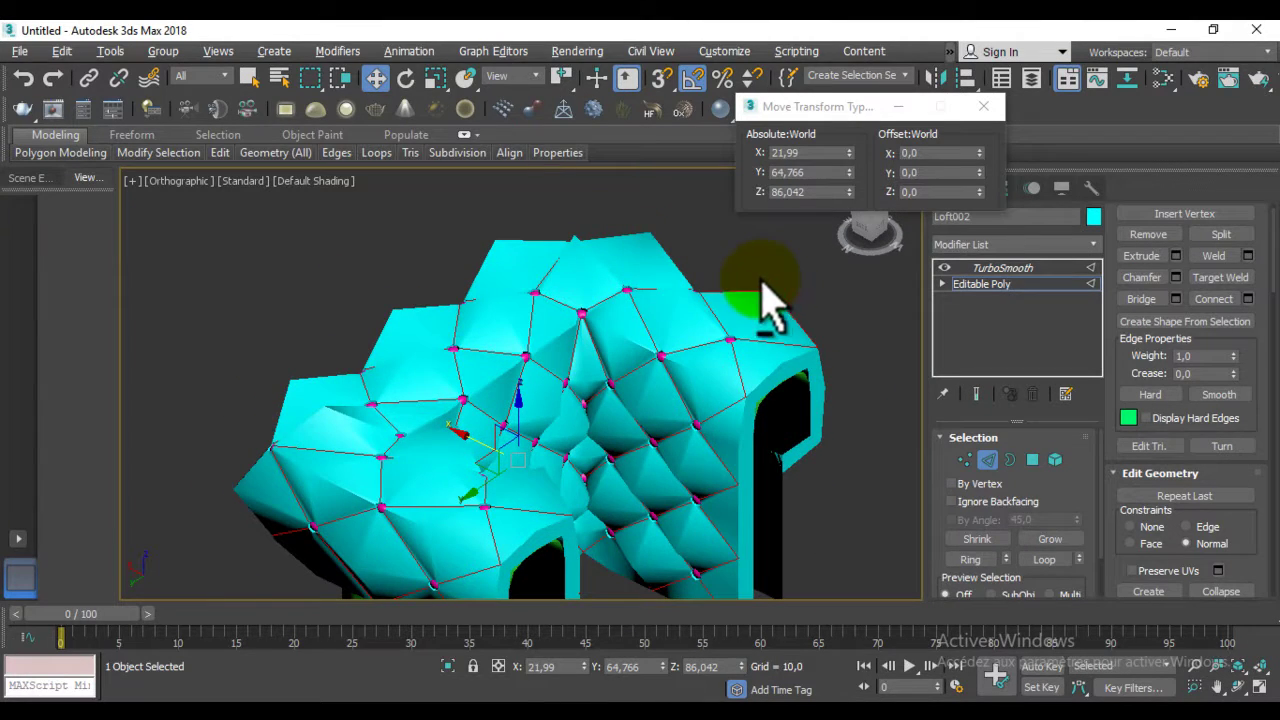
{"action": "mouse_move", "coordinate": [797, 320]}
{"action": "middle_mouse_down", "text": "alt"}
{"action": "mouse_move", "coordinate": [729, 346]}
{"action": "mouse_move", "coordinate": [537, 271]}
{"action": "mouse_move", "coordinate": [514, 229]}
{"action": "mouse_move", "coordinate": [422, 212]}
{"action": "mouse_move", "coordinate": [103, 305]}
{"action": "mouse_move", "coordinate": [94, 360]}
{"action": "mouse_move", "coordinate": [237, 417]}
{"action": "mouse_move", "coordinate": [694, 343]}
{"action": "mouse_move", "coordinate": [635, 337]}
{"action": "middle_mouse_up", "text": "alt"}
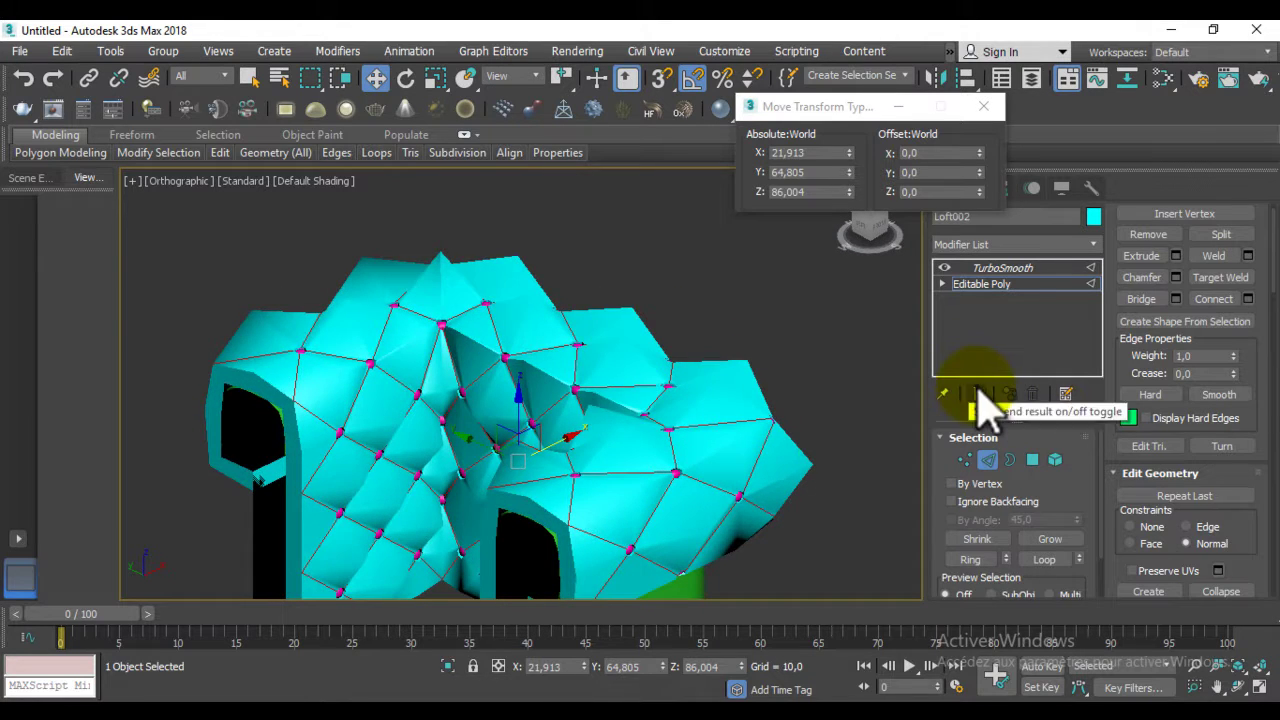
- With smoothing shown, apply another edge extrusion at height 0,522, width 0, then leave edge level
{"action": "left_click", "coordinate": [979, 393]}
{"action": "middle_click_drag", "start_coordinate": [571, 454], "coordinate": [573, 416]}
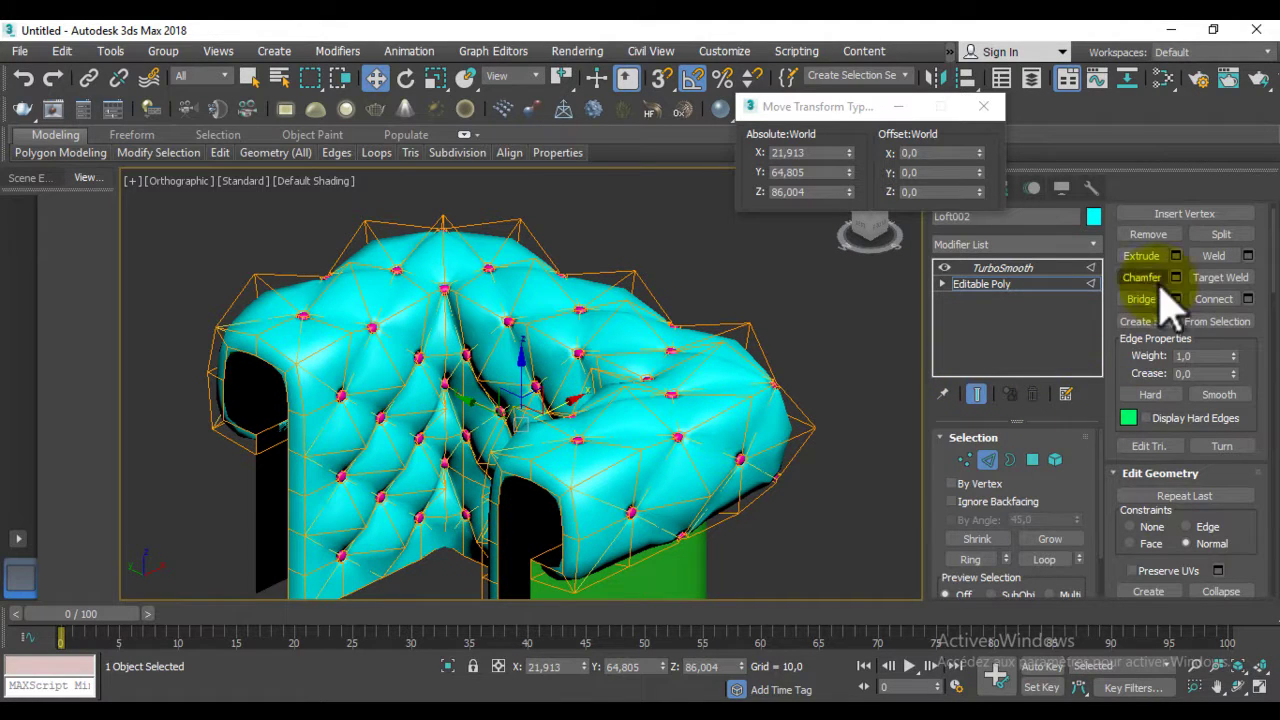
{"action": "left_click", "coordinate": [1176, 255]}
{"action": "middle_click_drag", "start_coordinate": [786, 400], "coordinate": [640, 429]}
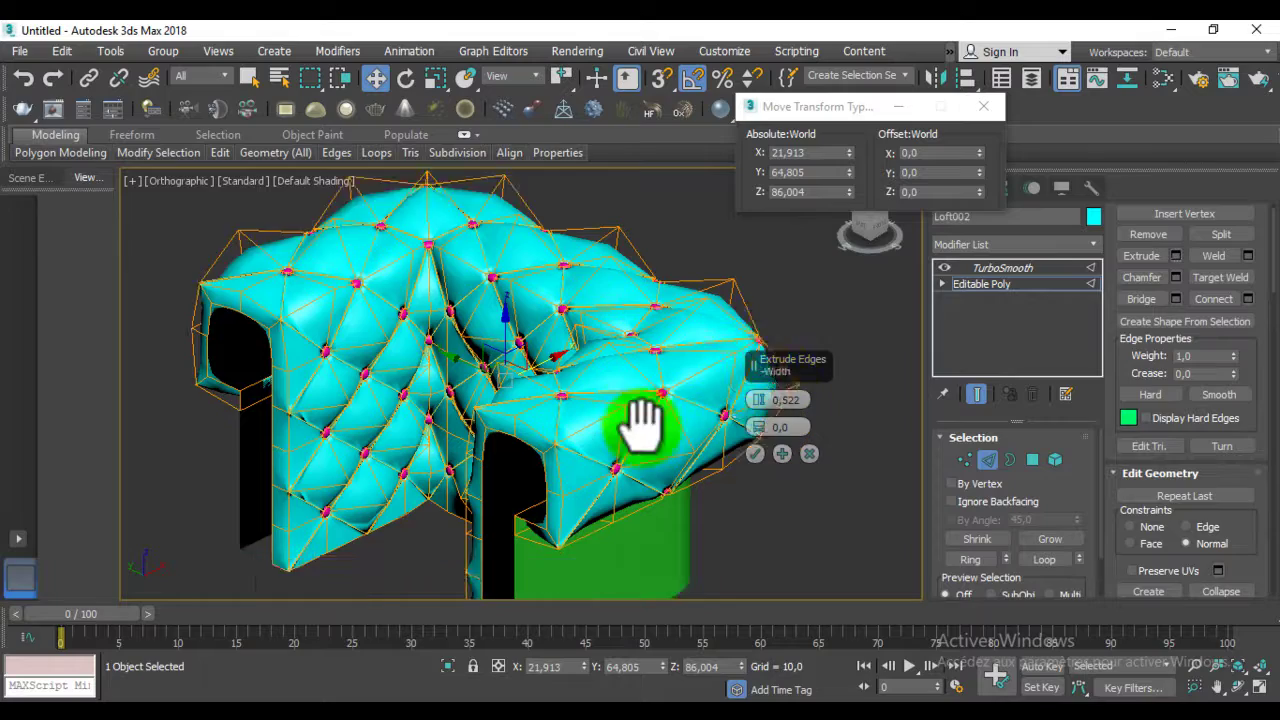
{"action": "scroll", "coordinate": [607, 381], "scroll_direction": "up", "scroll_amount": 2}
{"action": "mouse_move", "coordinate": [760, 400]}
{"action": "middle_mouse_down", "text": "alt"}
{"action": "mouse_move", "coordinate": [666, 391]}
{"action": "mouse_move", "coordinate": [666, 423]}
{"action": "mouse_move", "coordinate": [617, 443]}
{"action": "mouse_move", "coordinate": [692, 410]}
{"action": "mouse_move", "coordinate": [643, 346]}
{"action": "mouse_move", "coordinate": [603, 323]}
{"action": "mouse_move", "coordinate": [613, 375]}
{"action": "mouse_move", "coordinate": [598, 345]}
{"action": "middle_mouse_up", "text": "alt"}
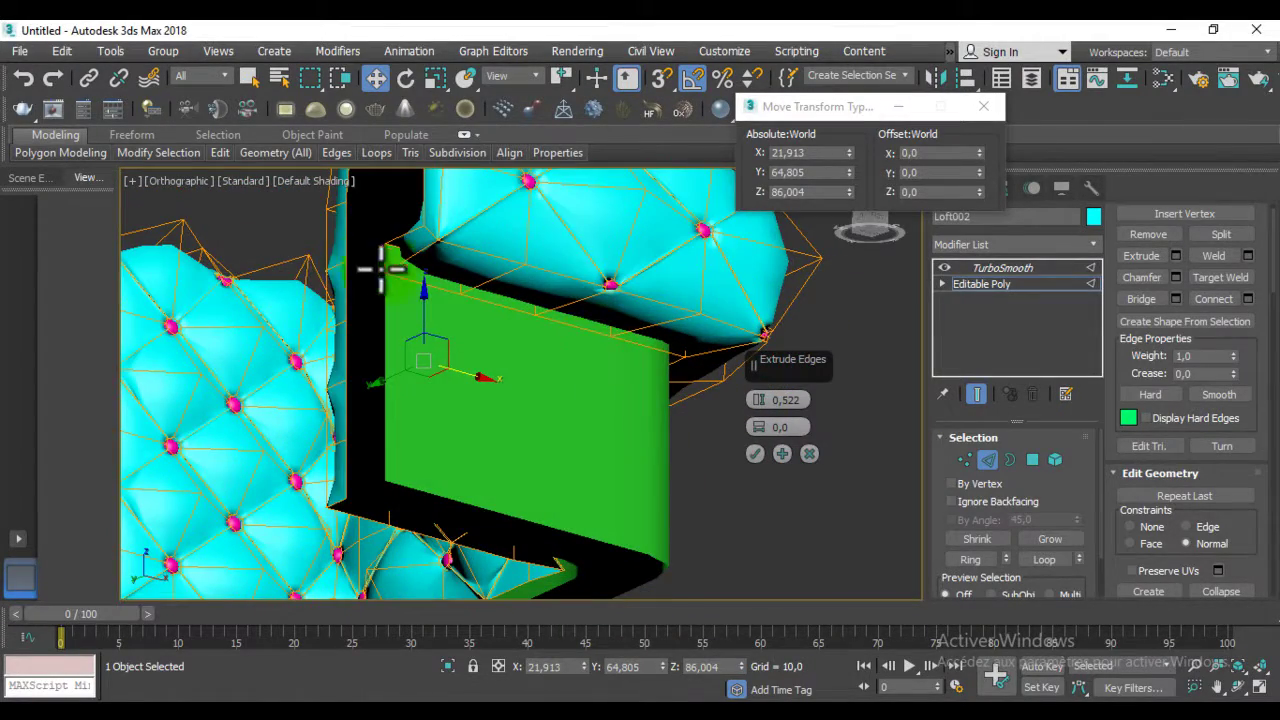
{"action": "mouse_move", "coordinate": [469, 251]}
{"action": "middle_mouse_down", "text": "alt"}
{"action": "mouse_move", "coordinate": [489, 251]}
{"action": "mouse_move", "coordinate": [517, 297]}
{"action": "middle_mouse_up", "text": "alt"}
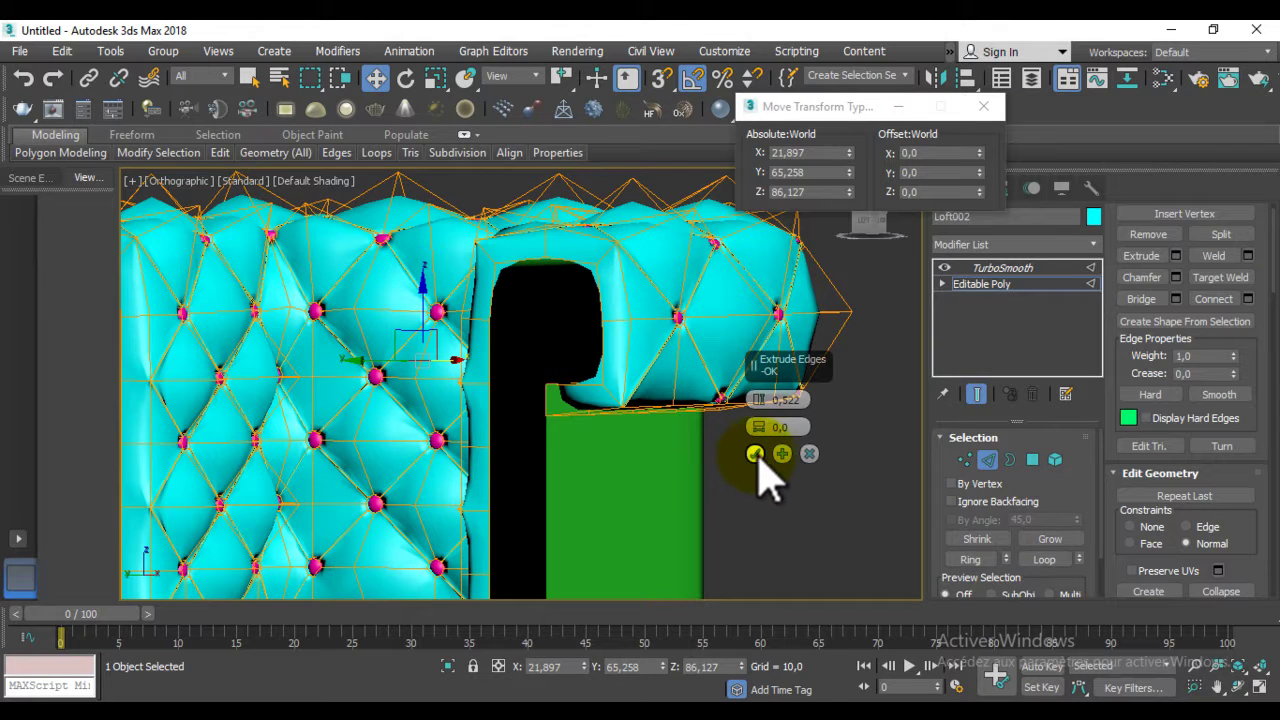
{"action": "left_click", "coordinate": [756, 455]}
{"action": "mouse_move", "coordinate": [771, 471]}
{"action": "middle_mouse_down", "text": "alt"}
{"action": "mouse_move", "coordinate": [671, 429]}
{"action": "mouse_move", "coordinate": [823, 434]}
{"action": "mouse_move", "coordinate": [794, 420]}
{"action": "mouse_move", "coordinate": [737, 449]}
{"action": "mouse_move", "coordinate": [731, 563]}
{"action": "mouse_move", "coordinate": [620, 514]}
{"action": "mouse_move", "coordinate": [591, 409]}
{"action": "mouse_move", "coordinate": [674, 380]}
{"action": "mouse_move", "coordinate": [651, 414]}
{"action": "middle_mouse_up", "text": "alt"}
{"action": "left_click", "coordinate": [985, 459]}
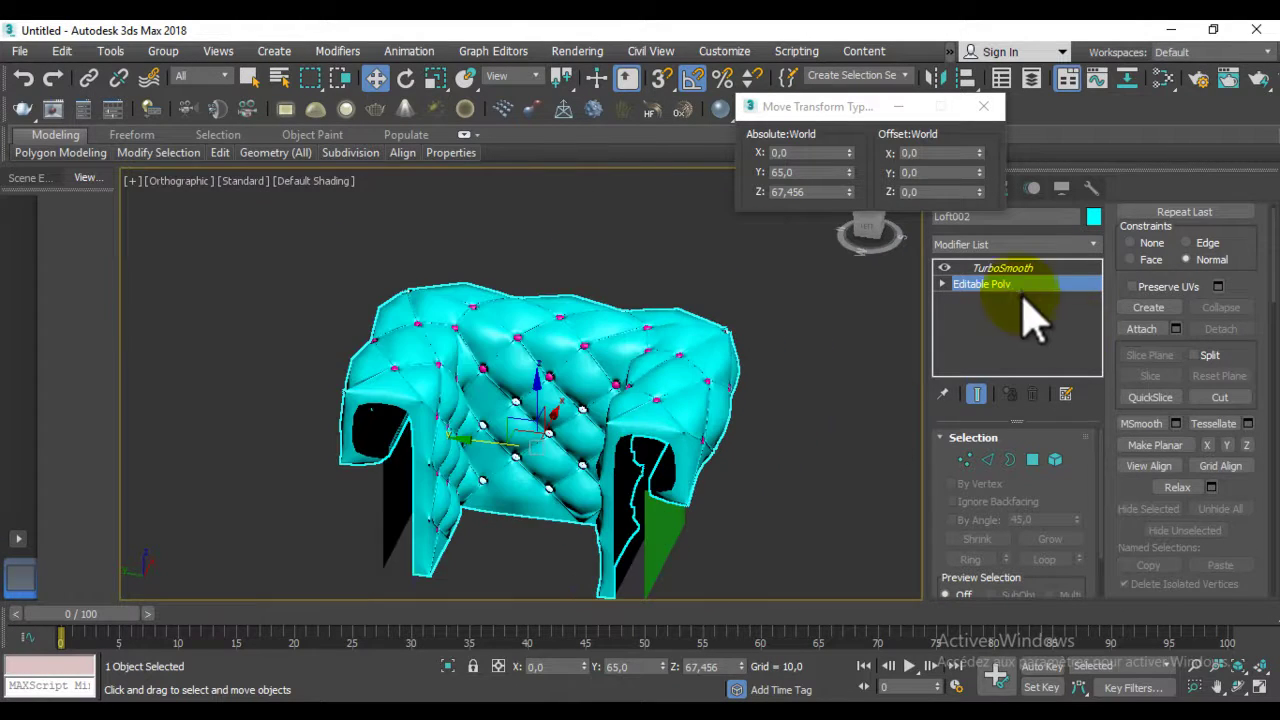
- Switch to edge level with 2 and drag the Move Transform Type-In window further left
{"action": "key", "text": "2"}
{"action": "left_click_drag", "start_coordinate": [898, 108], "coordinate": [659, 97]}
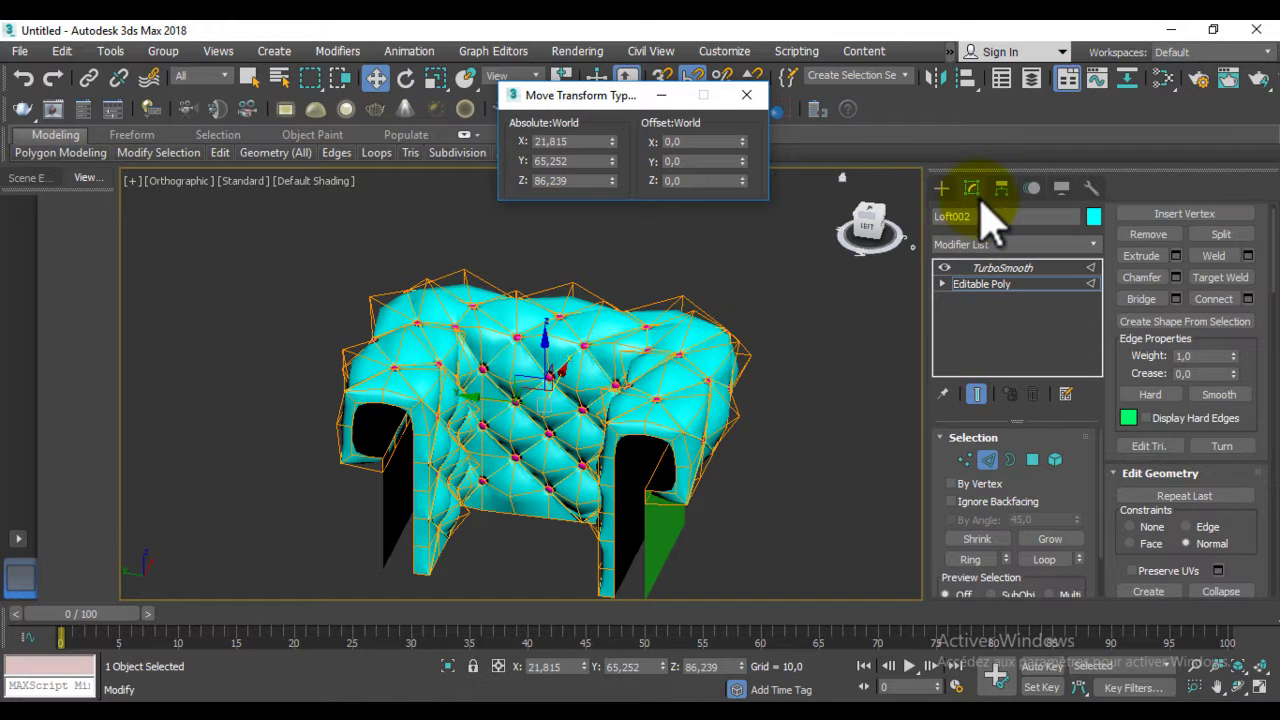